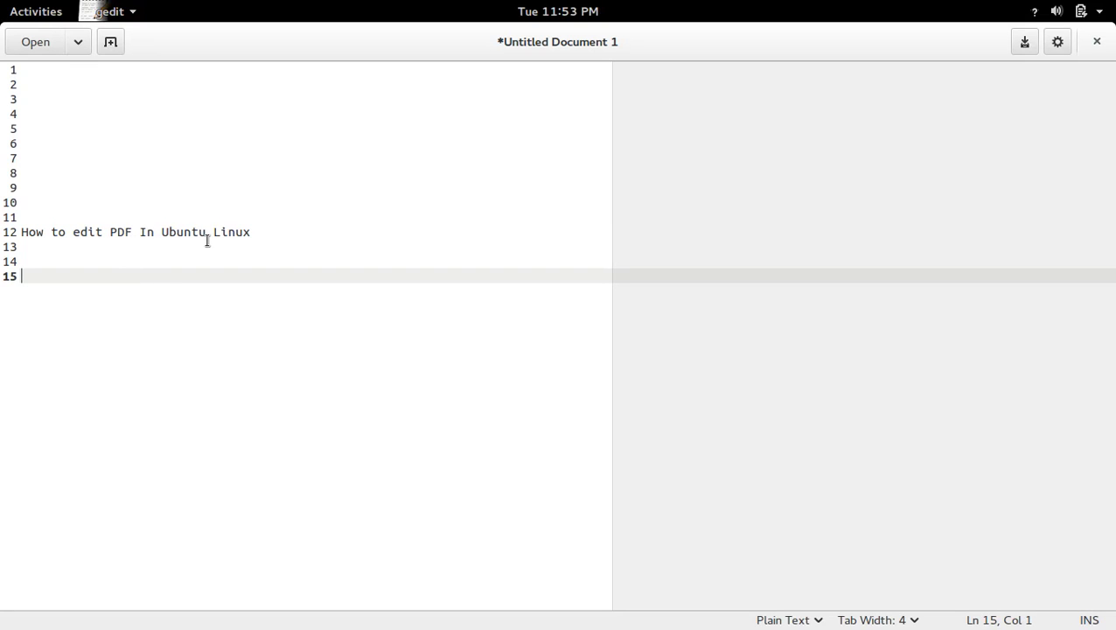
Step: Switch from the gedit note to the Firefox window with the fosshelp pdfedit post
{"action": "key", "text": "super"}
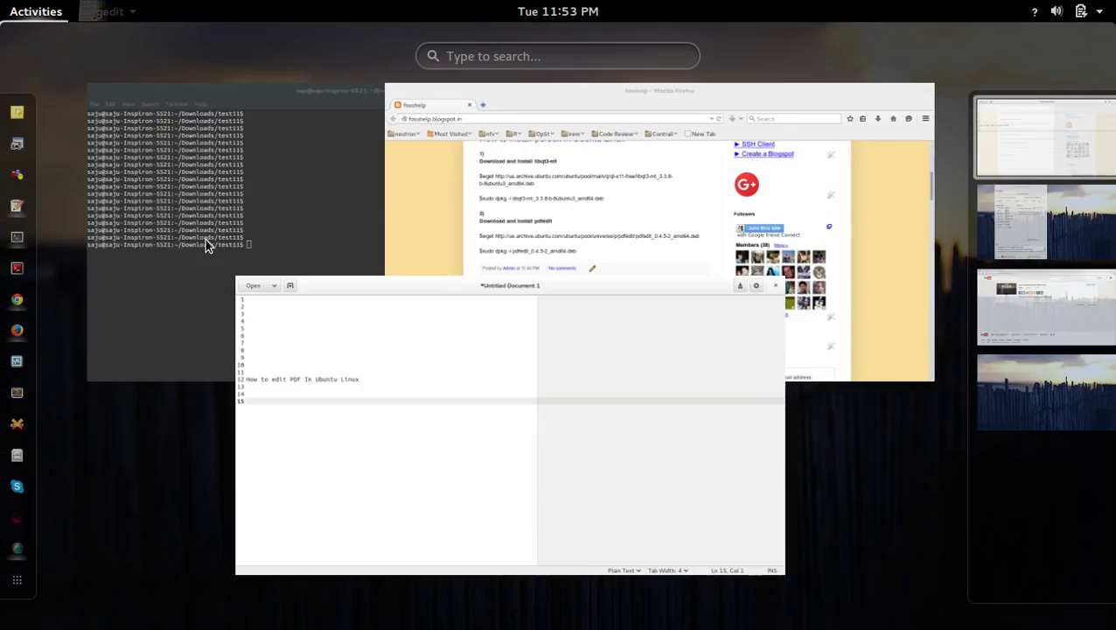
Step: Scroll up to the post title and highlight the package names 'libqt3-mt' and 'pdfedit'
{"action": "left_click", "coordinate": [573, 216]}
{"action": "scroll", "coordinate": [441, 254], "scroll_direction": "up", "scroll_amount": 2}
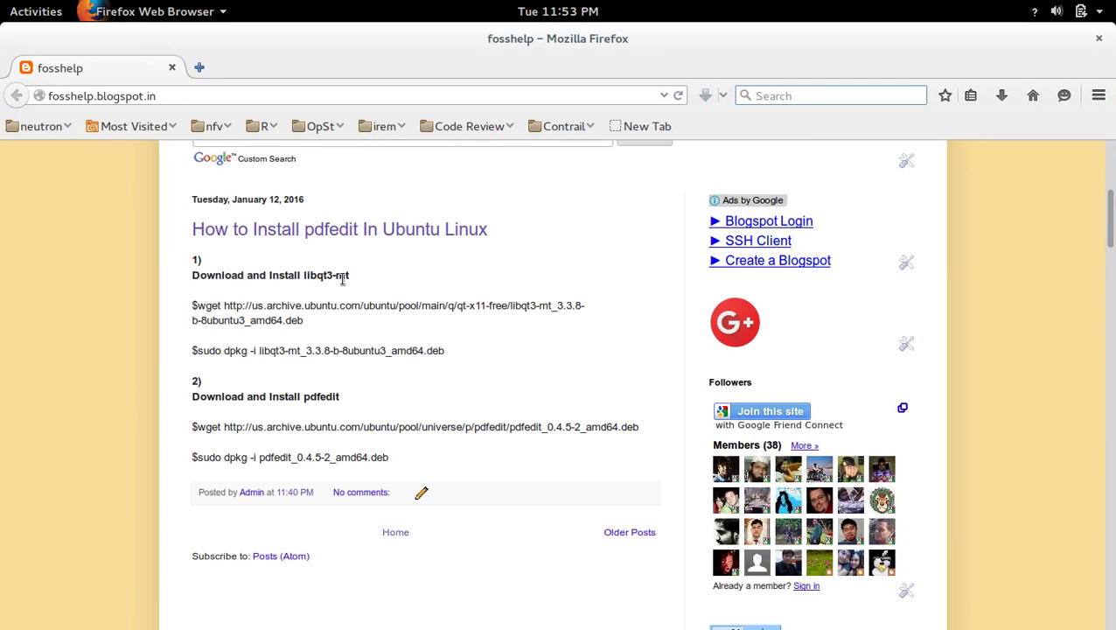
{"action": "left_click_drag", "start_coordinate": [305, 275], "coordinate": [351, 276]}
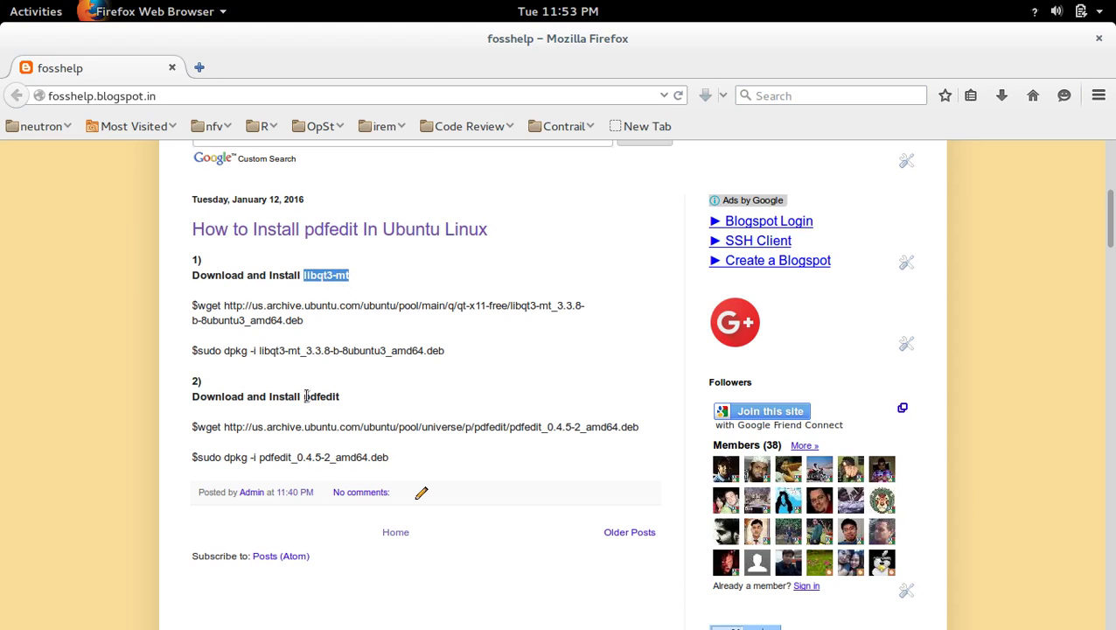
{"action": "left_click_drag", "start_coordinate": [305, 395], "coordinate": [341, 398]}
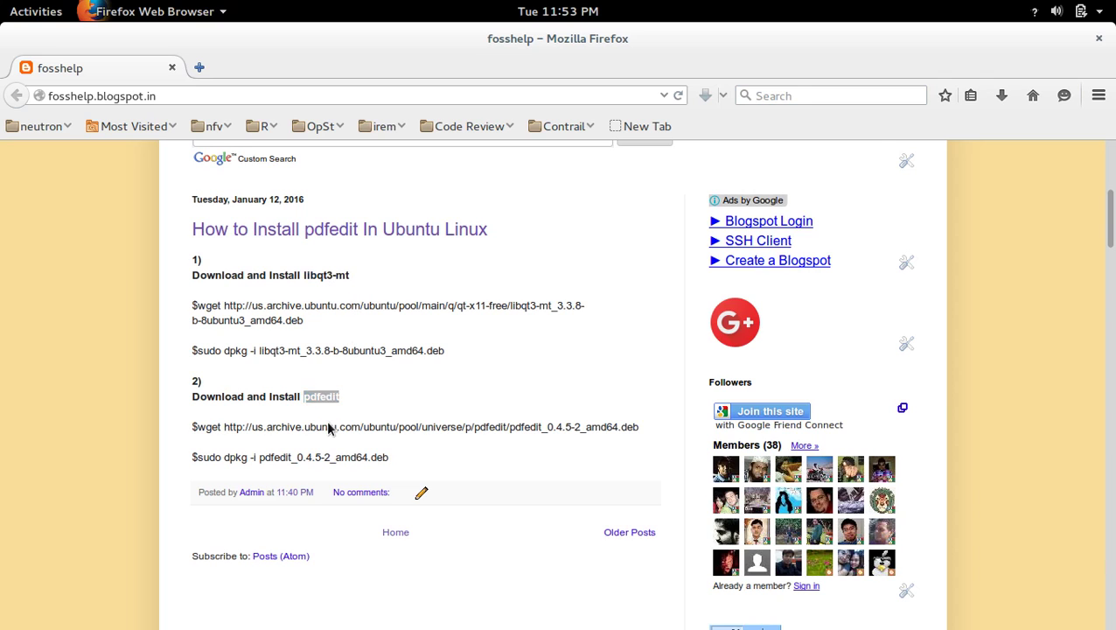
Step: In Terminal, list the downloaded .deb files with ls
{"action": "key", "text": "super"}
{"action": "left_click", "coordinate": [354, 242]}
{"action": "type", "text": "ls"}
{"action": "key", "text": "Return"}
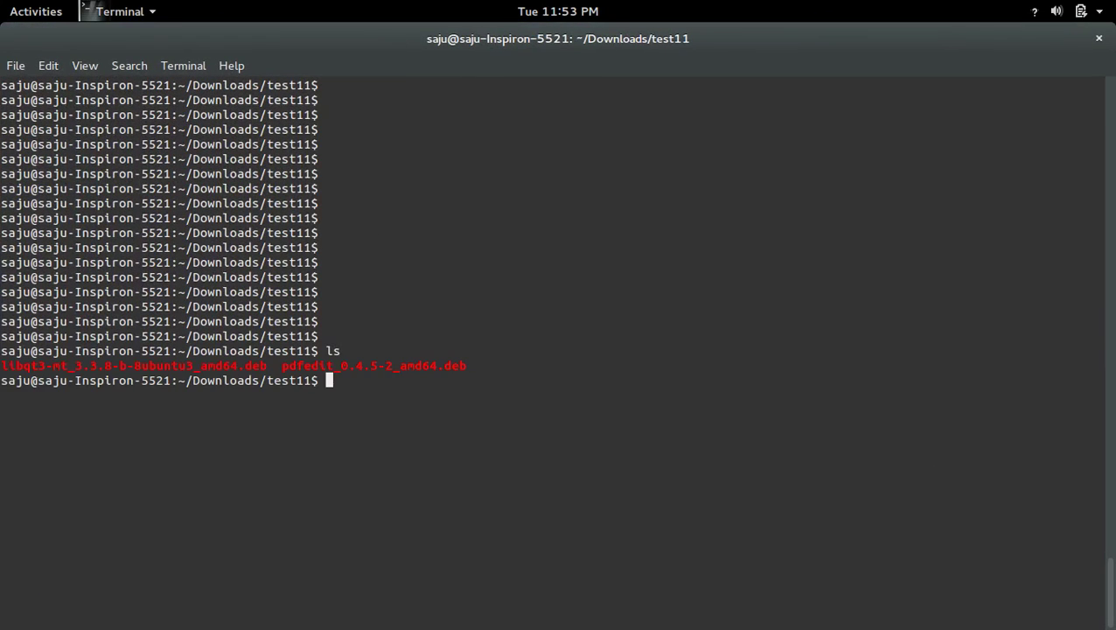
{"action": "key", "text": "Return"}
{"action": "key", "text": "Return"}
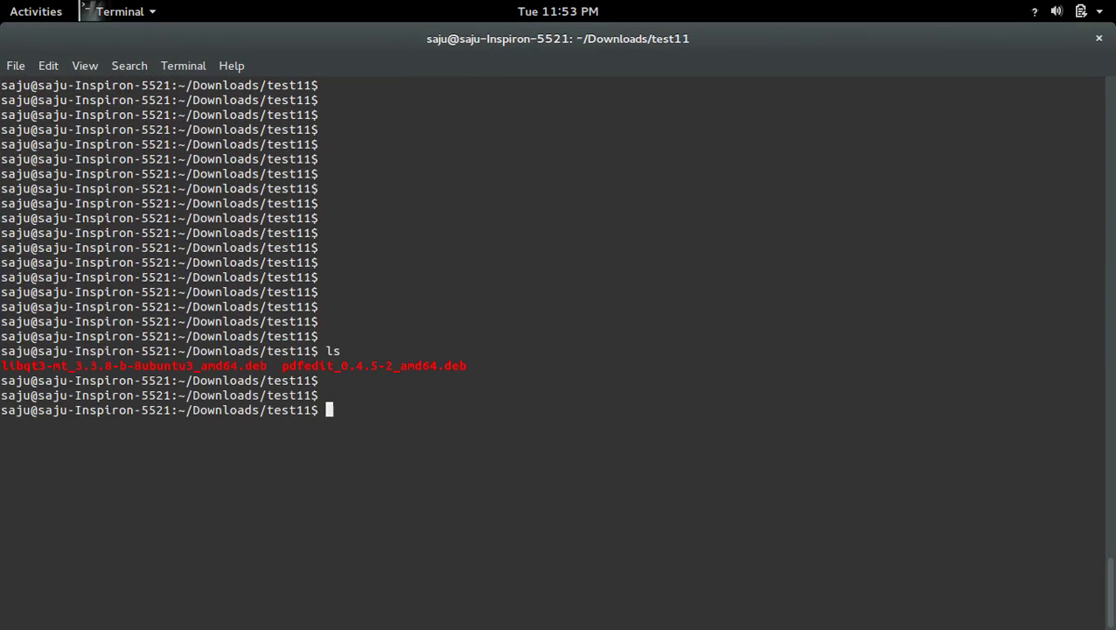
Step: Copy the libqt3-mt .deb filename and try installing it with 'dpkg -i'
{"action": "double_click", "coordinate": [178, 367]}
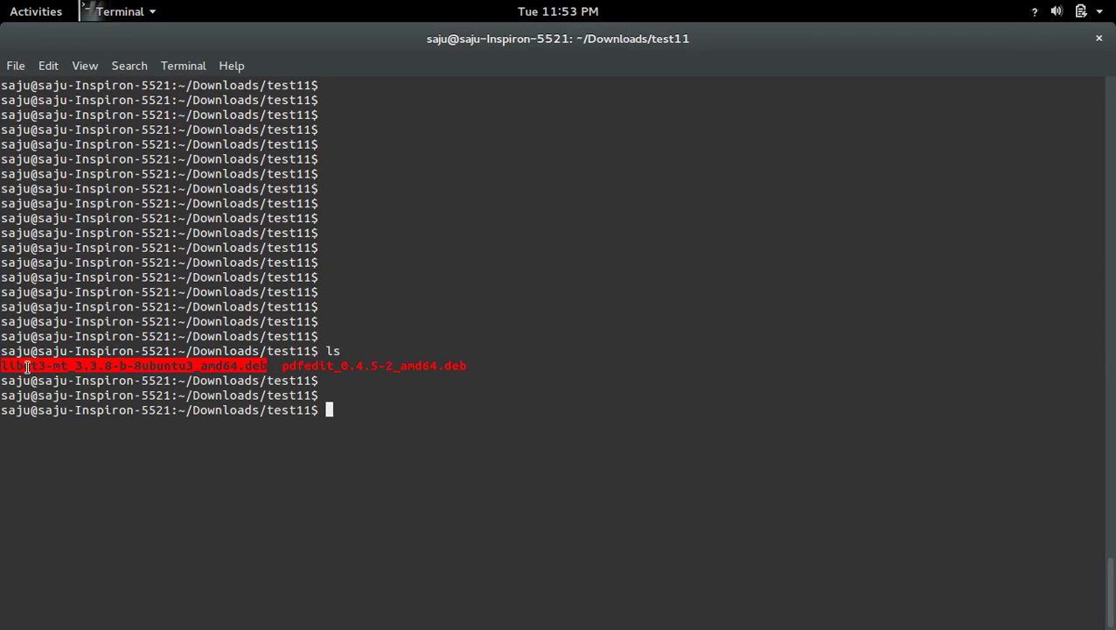
{"action": "right_click", "coordinate": [76, 364]}
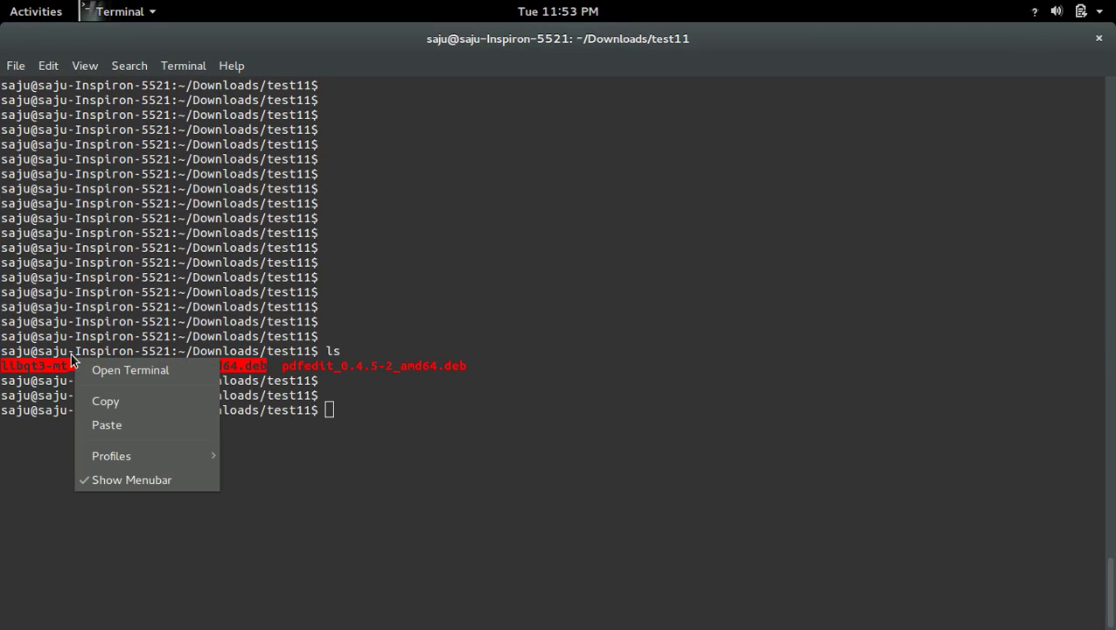
{"action": "left_click", "coordinate": [107, 400]}
{"action": "key", "text": "Return"}
{"action": "key", "text": "Return"}
{"action": "key", "text": "Return"}
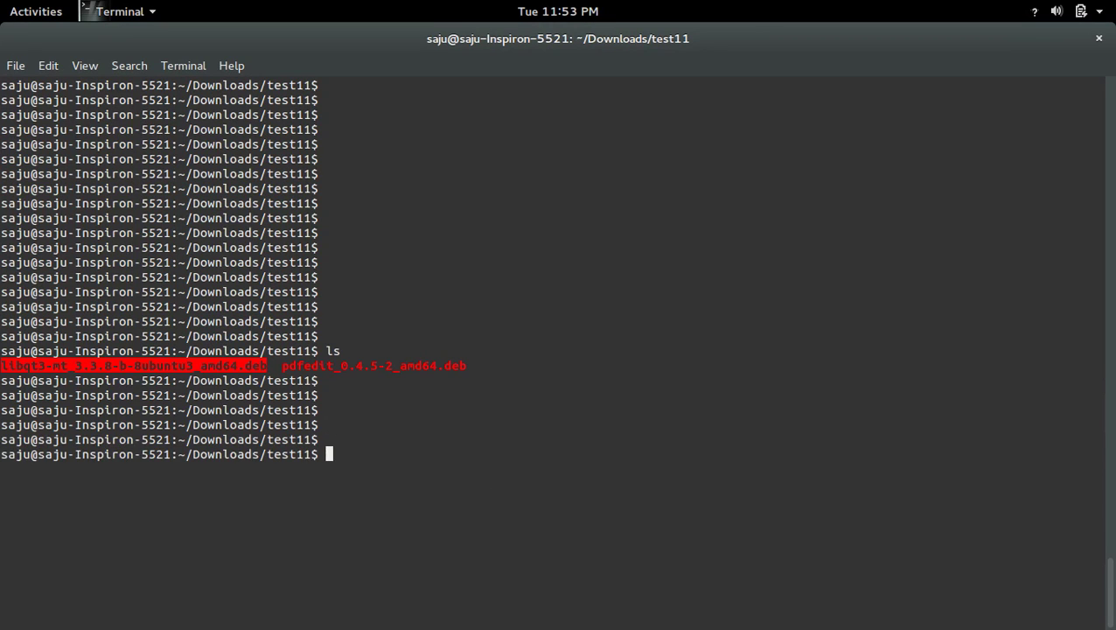
{"action": "type", "text": "dpkg -i"}
{"action": "key", "text": "ctrl+shift+v"}
{"action": "key", "text": "Return"}
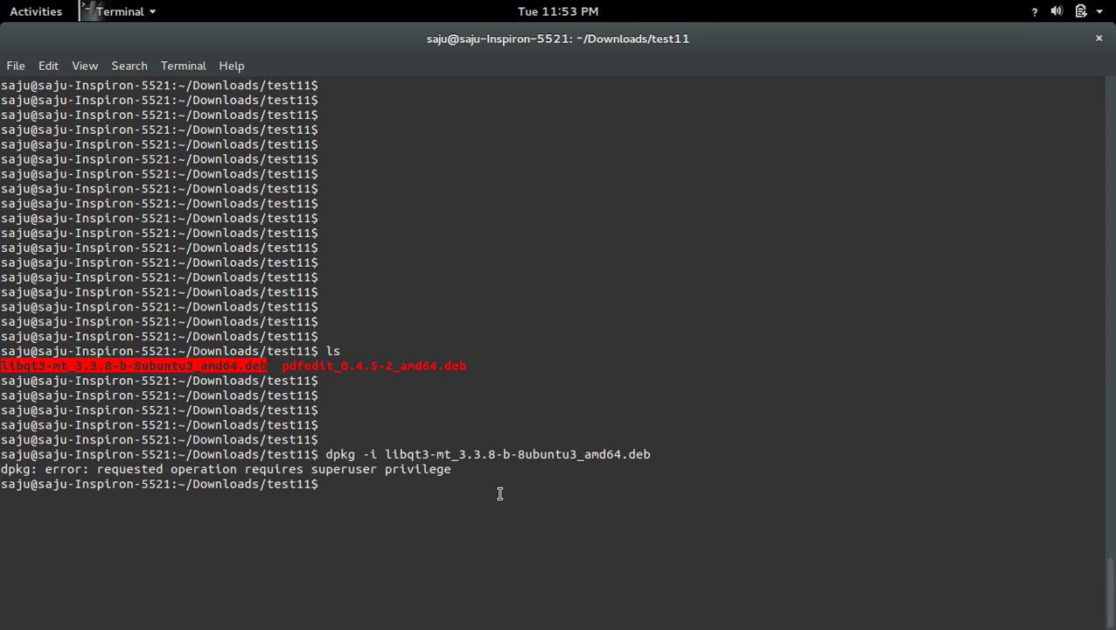
Step: Rerun the libqt3-mt install command prefixed with sudo
{"action": "key", "text": "Return"}
{"action": "key", "text": "Return"}
{"action": "key", "text": "Up"}
{"action": "key", "text": "Left"}
{"action": "key", "text": "Left"}
{"action": "key", "text": "Left"}
{"action": "key", "text": "Left"}
{"action": "key", "text": "Left"}
{"action": "key", "text": "Left"}
{"action": "key", "text": "Left"}
{"action": "key", "text": "Left"}
{"action": "key", "text": "Left"}
{"action": "key", "text": "Left"}
{"action": "key", "text": "Left"}
{"action": "key", "text": "Left"}
{"action": "key", "text": "Left"}
{"action": "key", "text": "Left"}
{"action": "key", "text": "Left"}
{"action": "key", "text": "Left"}
{"action": "key", "text": "Left"}
{"action": "key", "text": "Left"}
{"action": "key", "text": "Left"}
{"action": "key", "text": "Left"}
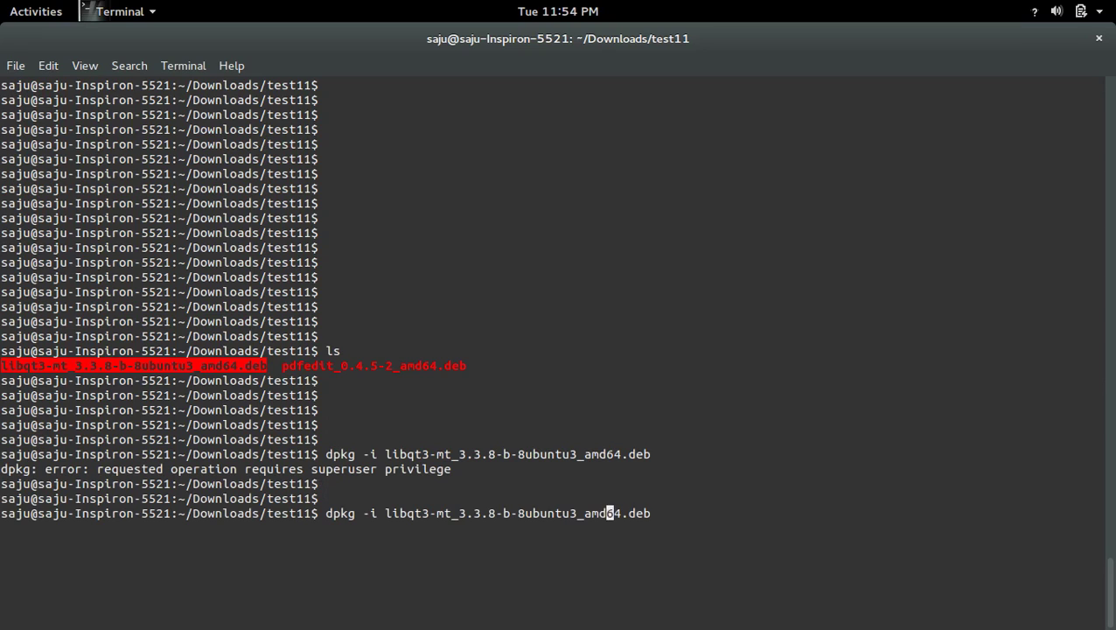
{"action": "key", "text": "Home"}
{"action": "type", "text": "sudo"}
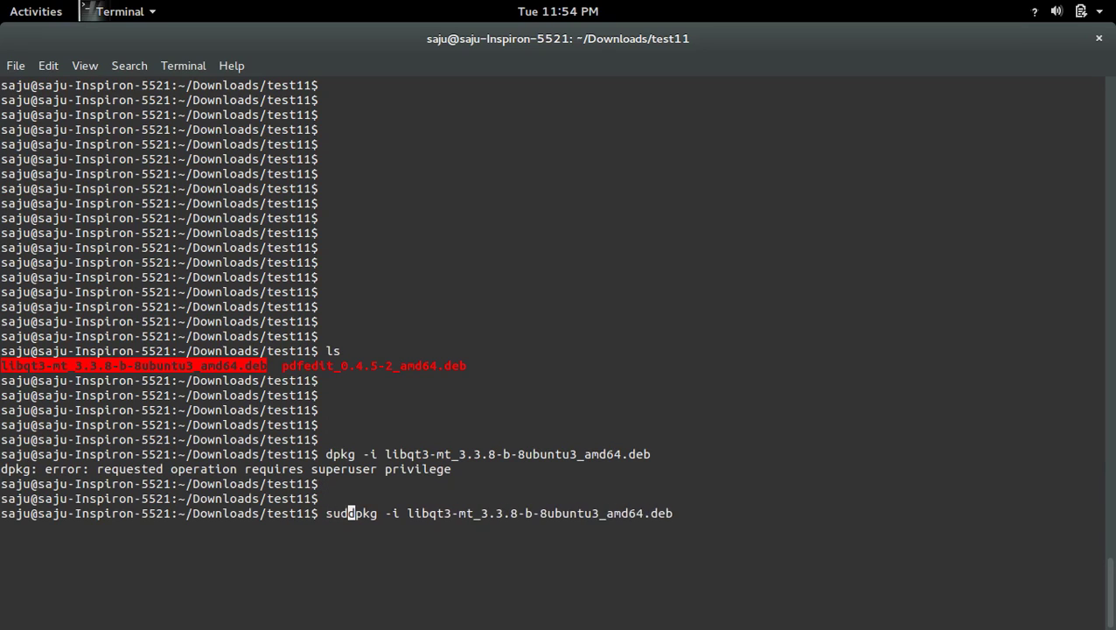
{"action": "key", "text": "Return"}
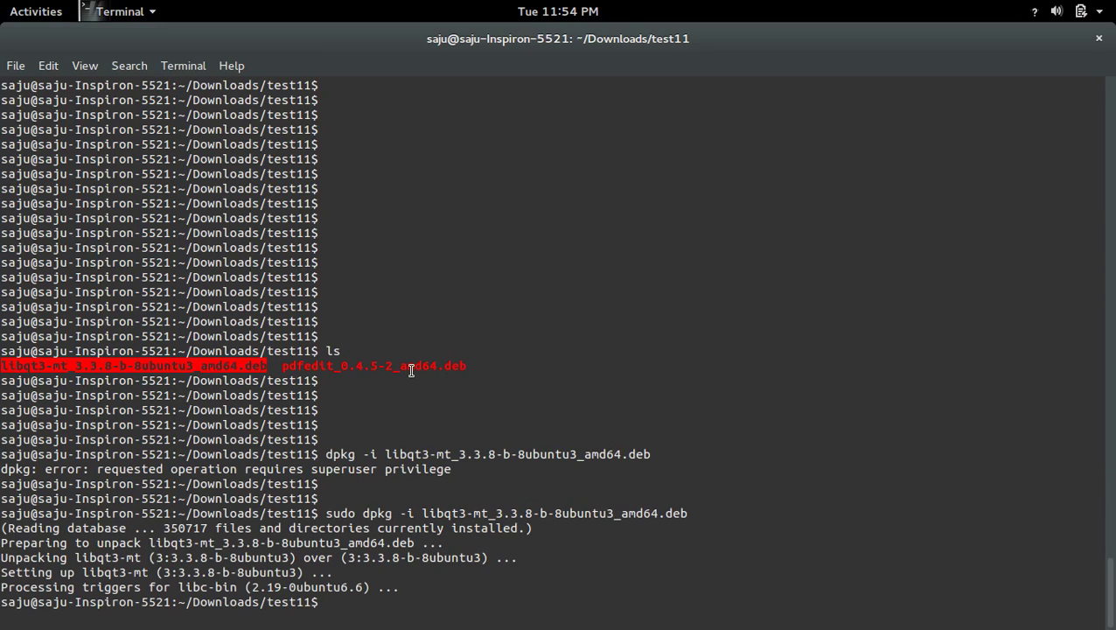
Step: Copy the pdfedit 0.4.5-2 .deb filename and install it with 'sudo dpkg -i'
{"action": "double_click", "coordinate": [409, 367]}
{"action": "right_click", "coordinate": [408, 367]}
{"action": "left_click", "coordinate": [444, 417]}
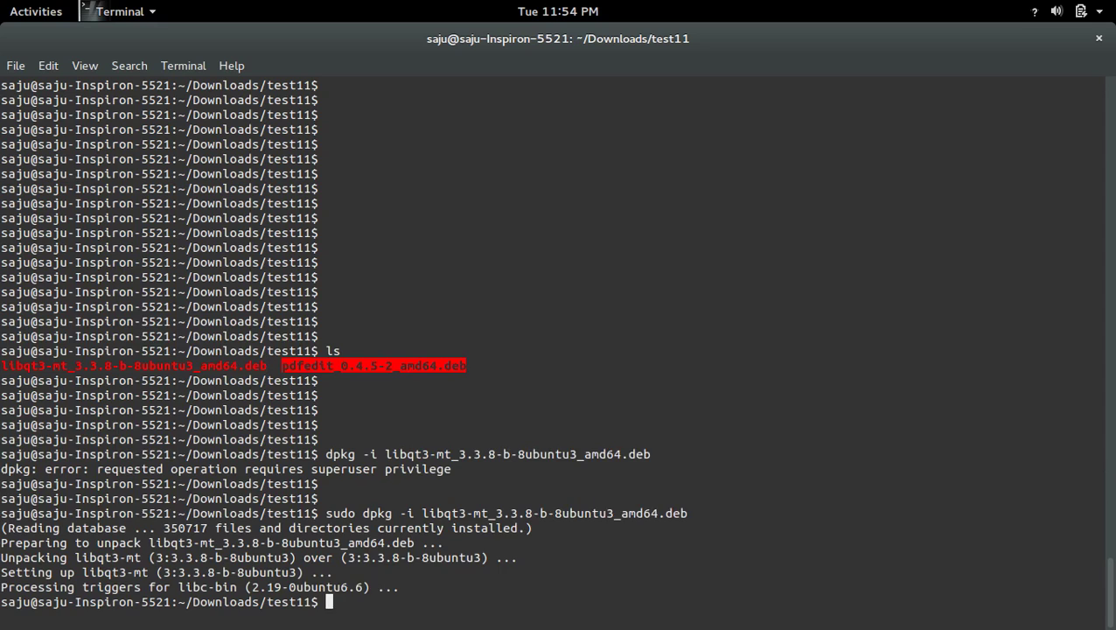
{"action": "key", "text": "Return"}
{"action": "key", "text": "Return"}
{"action": "key", "text": "Return"}
{"action": "key", "text": "Return"}
{"action": "key", "text": "Return"}
{"action": "key", "text": "Return"}
{"action": "type", "text": "sudo "}
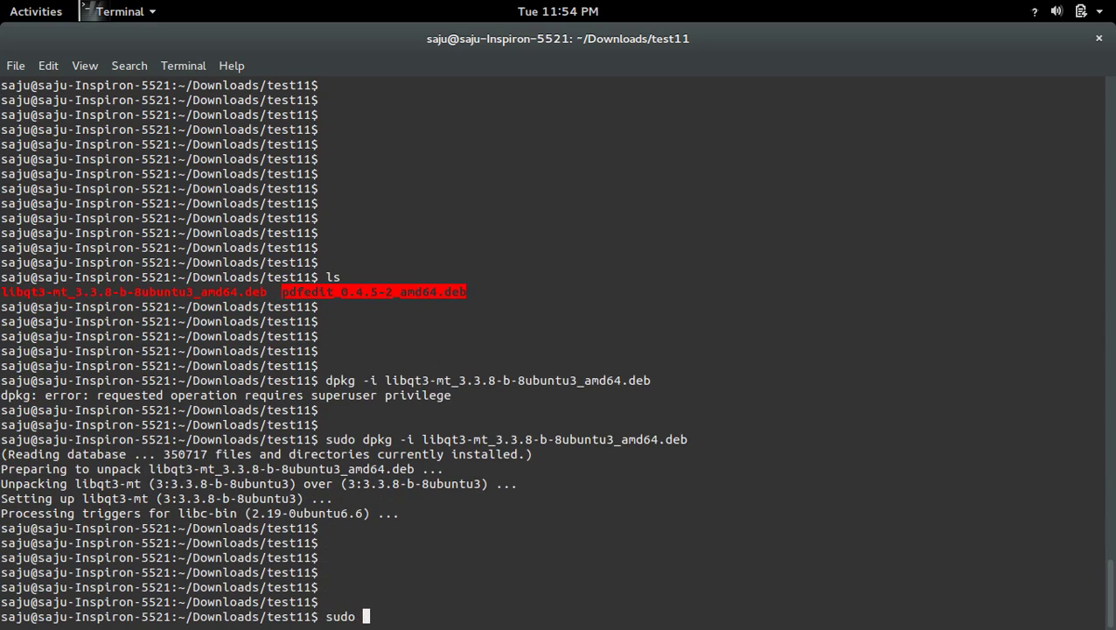
{"action": "type", "text": "dpkg -i"}
{"action": "key", "text": "ctrl+shift+v"}
{"action": "key", "text": "Return"}
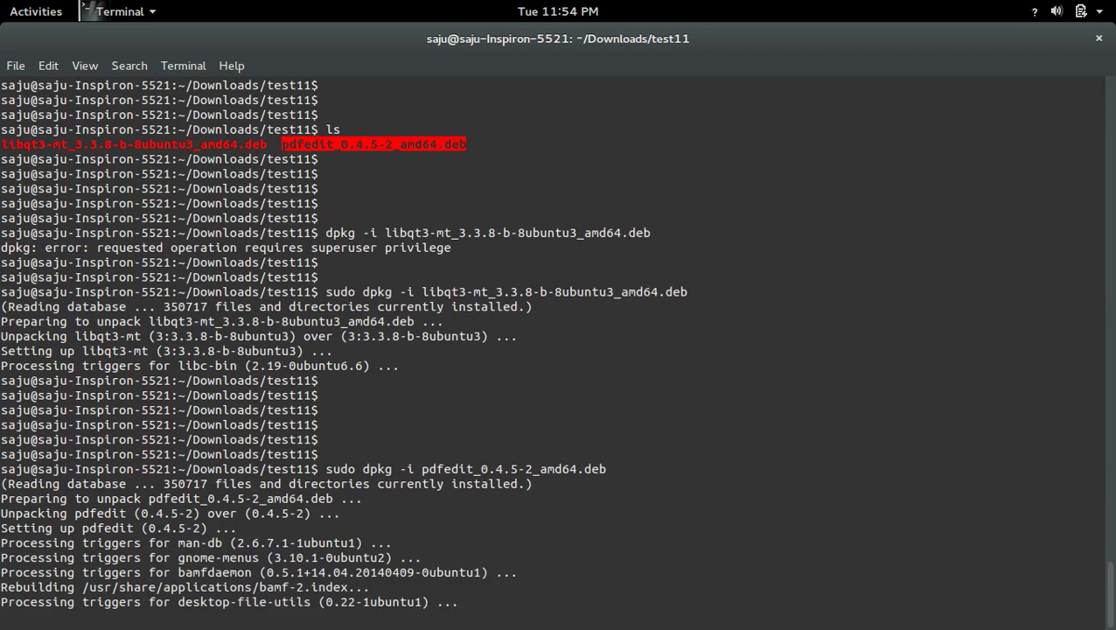
{"action": "key", "text": "Return"}
{"action": "key", "text": "Return"}
{"action": "key", "text": "Return"}
{"action": "key", "text": "Return"}
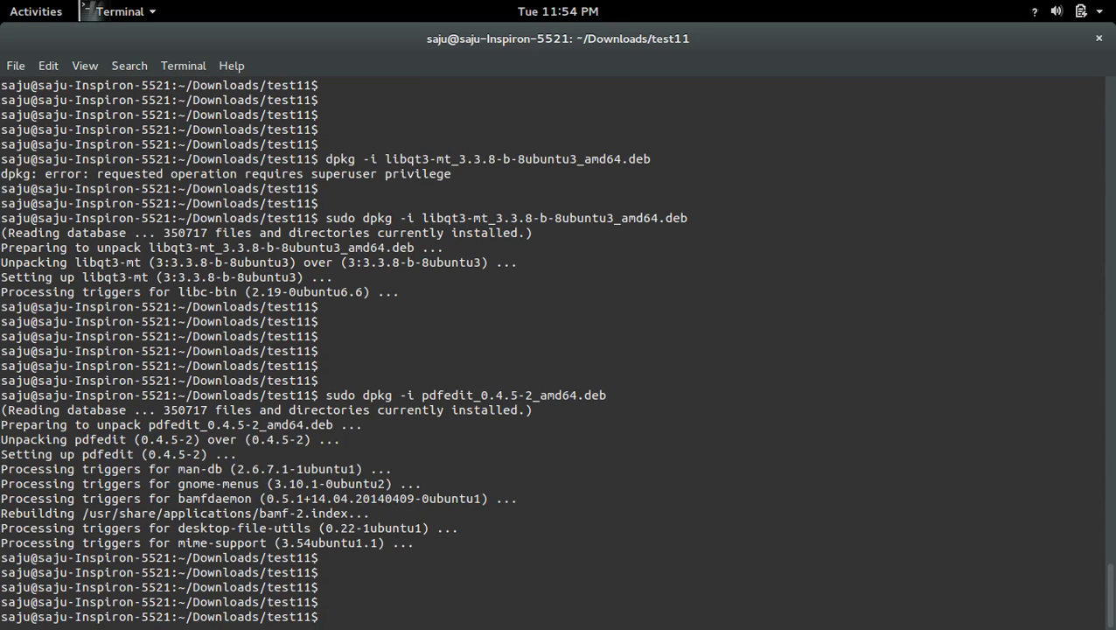
Step: Search Activities for 'pdf' and launch PDF Editor
{"action": "key", "text": "super"}
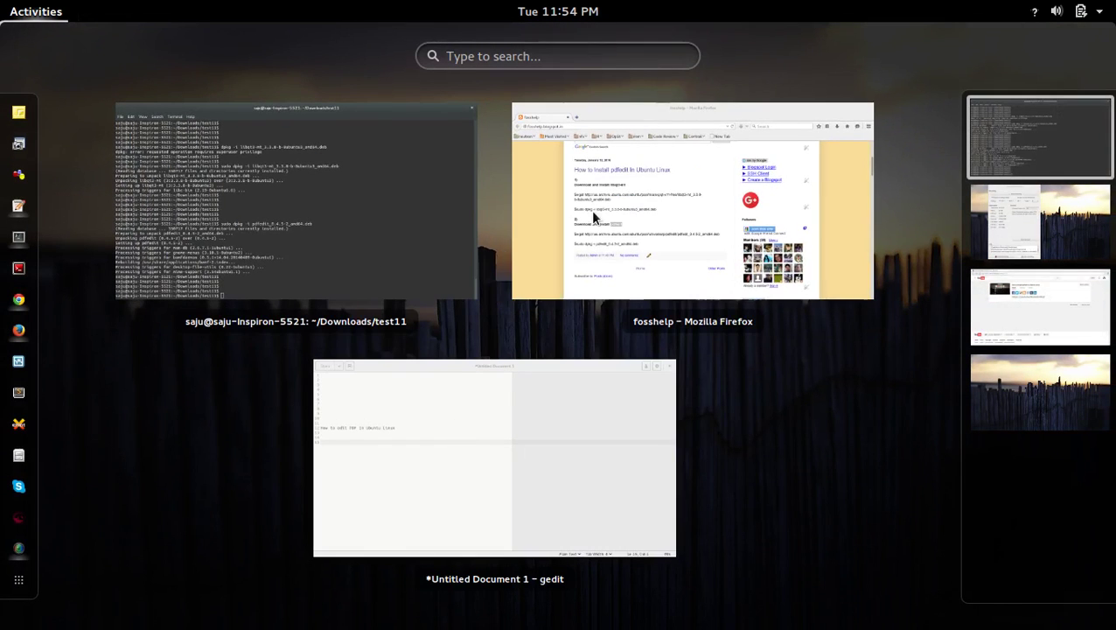
{"action": "left_click", "coordinate": [612, 56]}
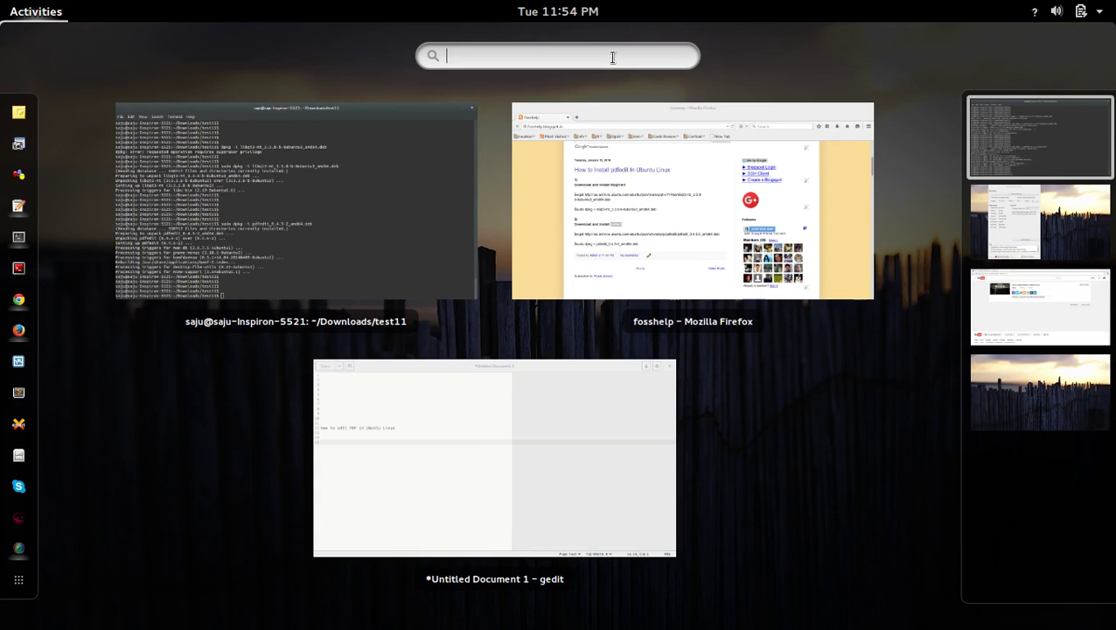
{"action": "type", "text": "pdf"}
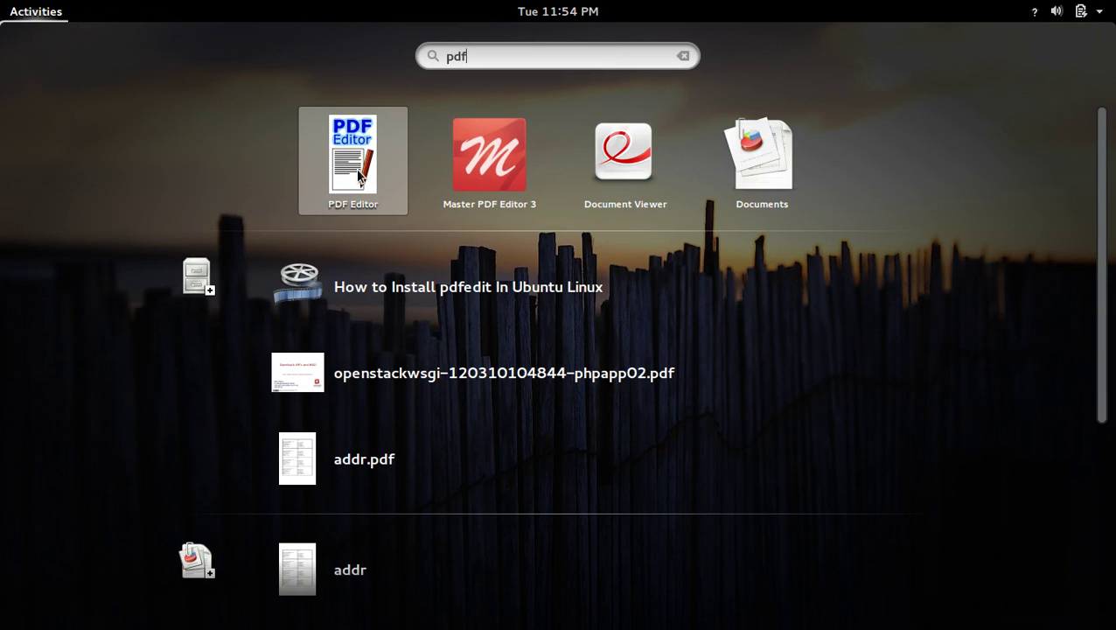
{"action": "left_click", "coordinate": [358, 172]}
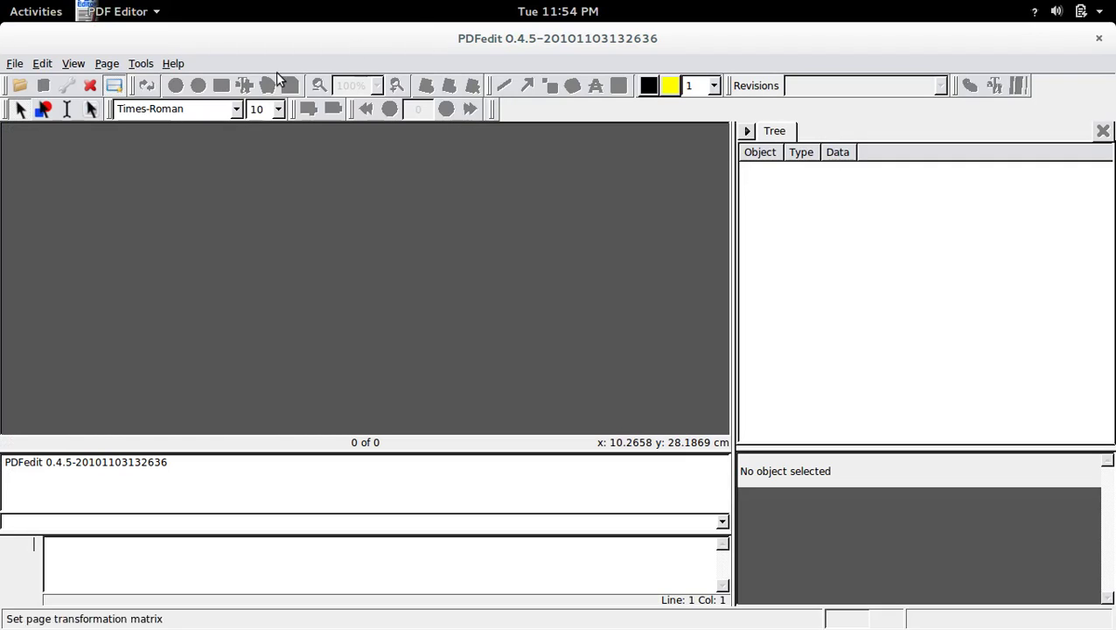
Step: Check the About dialog showing PDFedit version 0.4.5, close it, and open the File menu
{"action": "left_click", "coordinate": [173, 63]}
{"action": "left_click", "coordinate": [198, 85]}
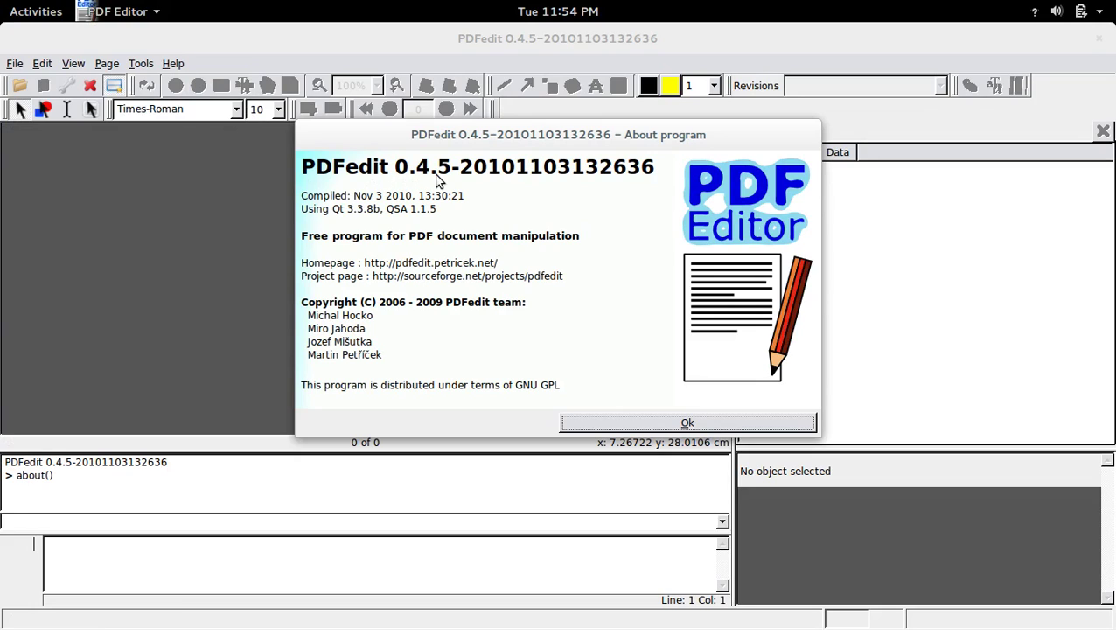
{"action": "left_click", "coordinate": [663, 426]}
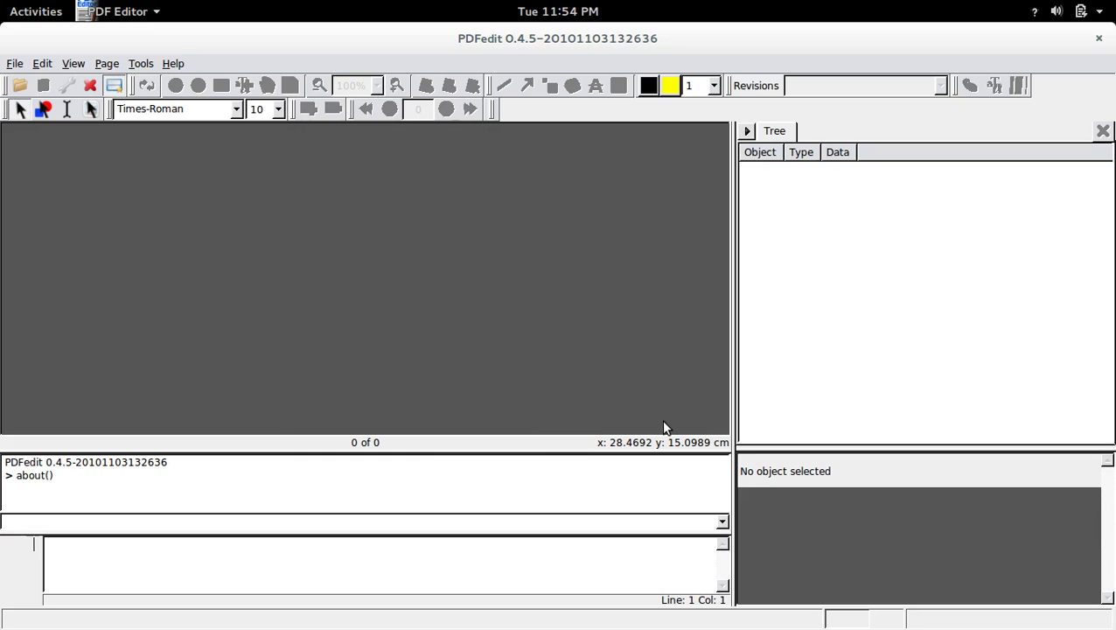
{"action": "left_click", "coordinate": [19, 66]}
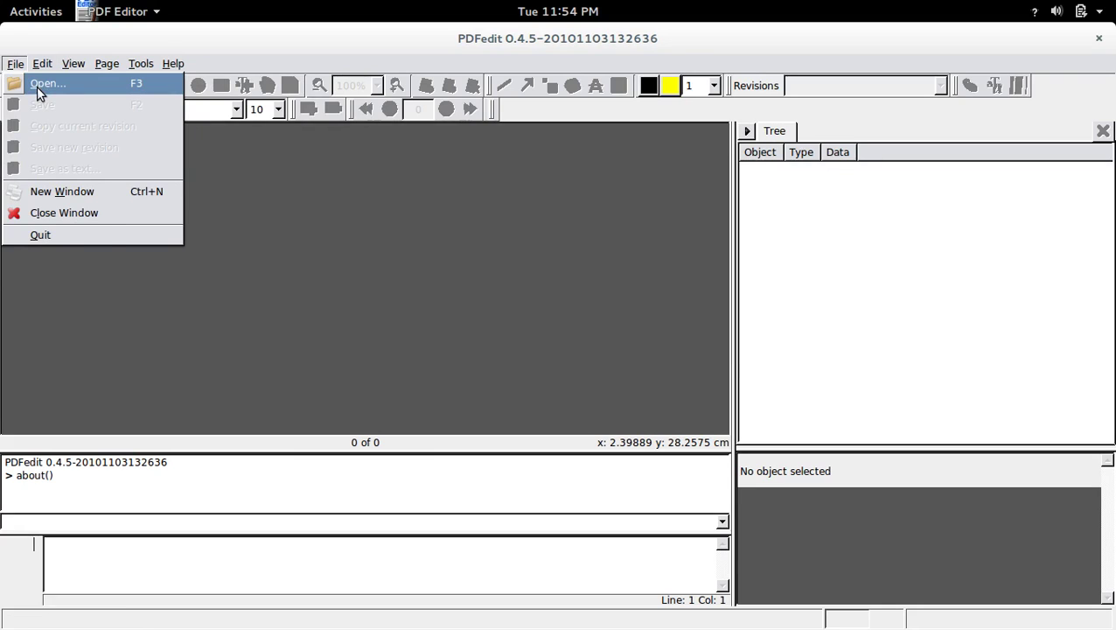
{"action": "left_click", "coordinate": [39, 85]}
{"action": "left_click_drag", "start_coordinate": [423, 369], "coordinate": [791, 367]}
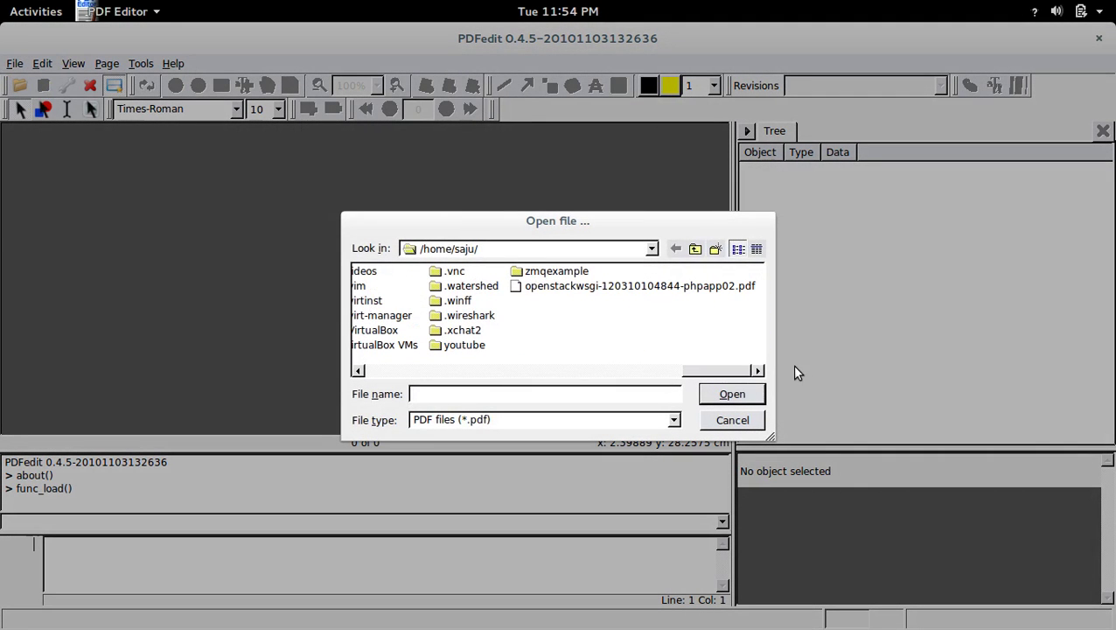
{"action": "left_click", "coordinate": [681, 289]}
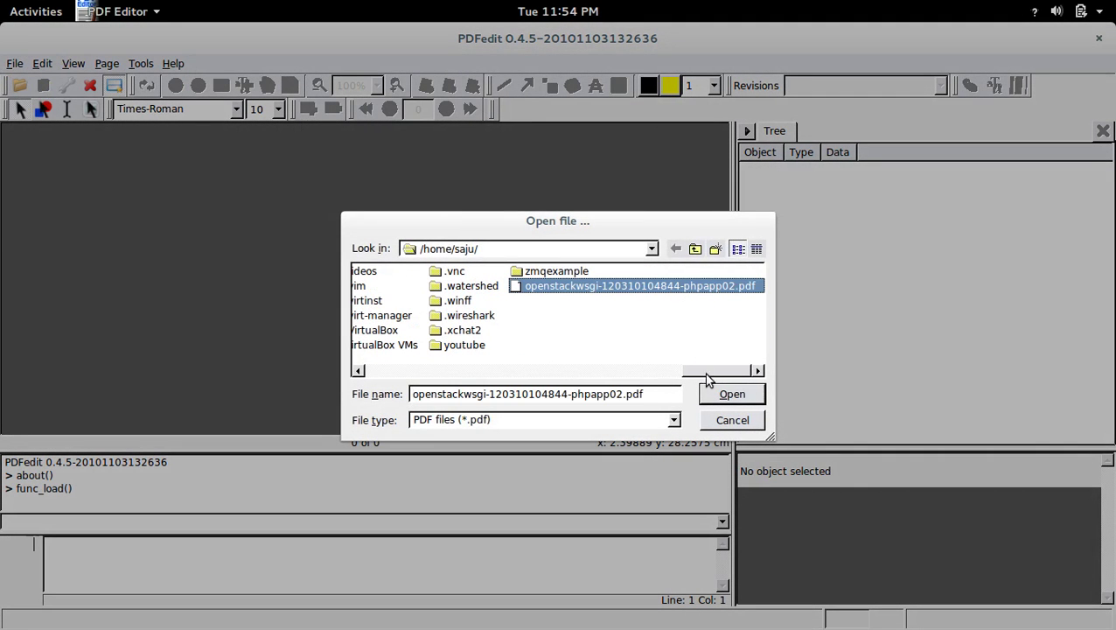
{"action": "left_click", "coordinate": [730, 395]}
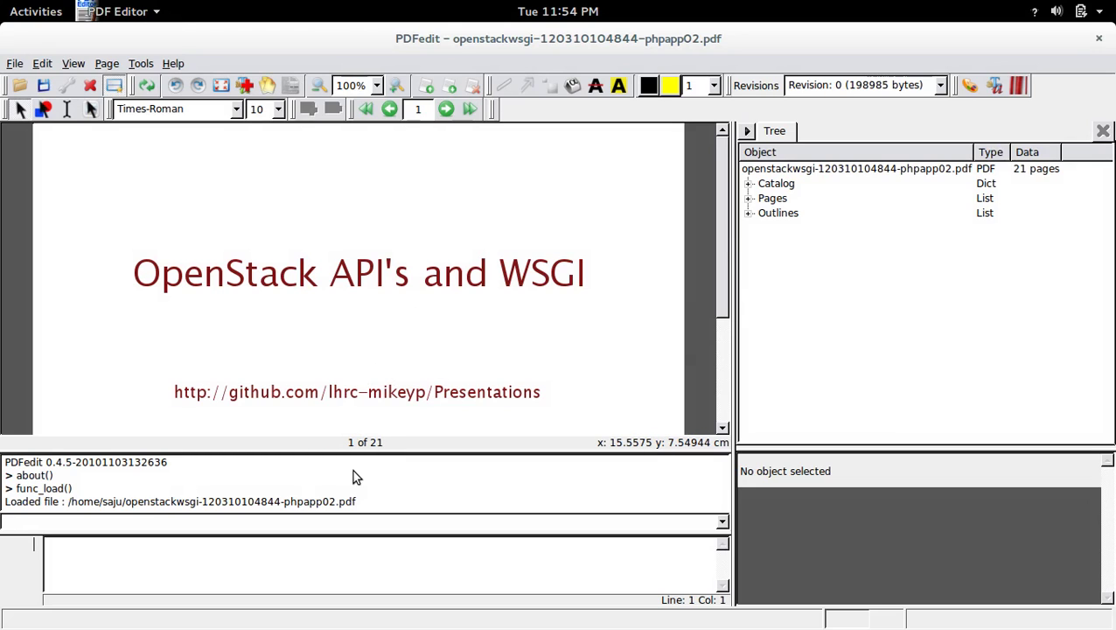
Step: Page forward to slide 8 'Using novaclient', then back to slide 2 'Introduction'
{"action": "left_click", "coordinate": [446, 109]}
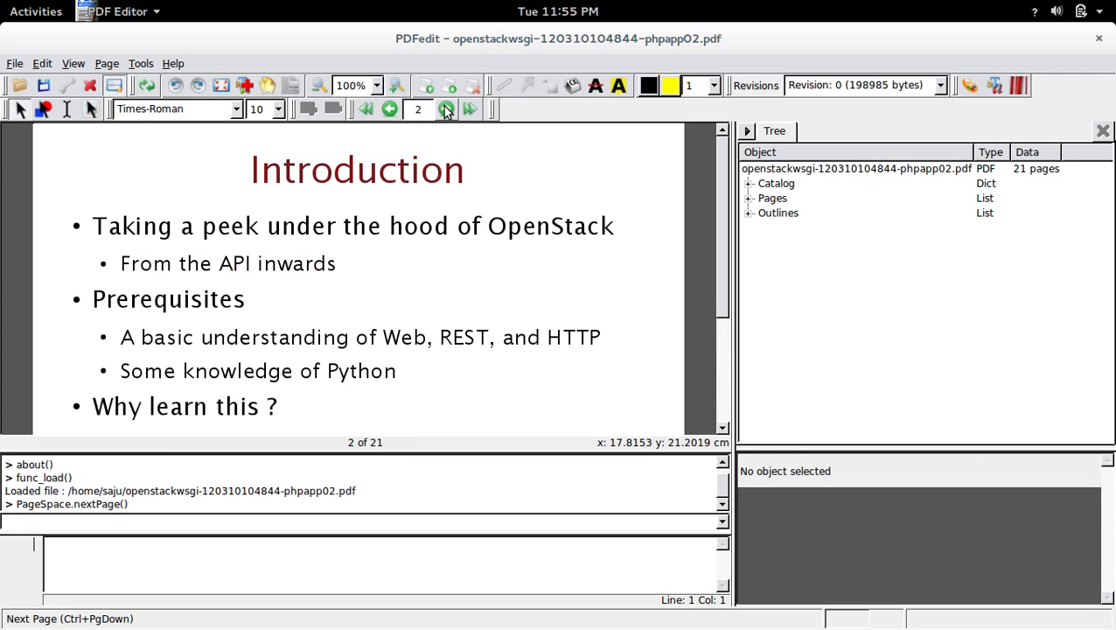
{"action": "left_click", "coordinate": [446, 109]}
{"action": "left_click", "coordinate": [446, 110]}
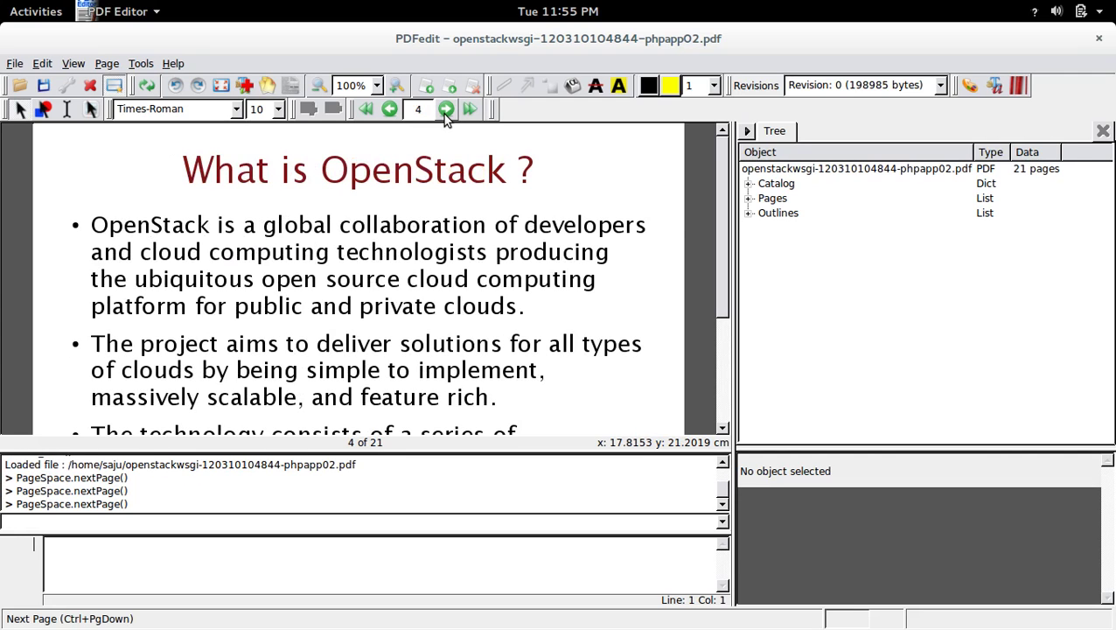
{"action": "left_click", "coordinate": [445, 109]}
{"action": "left_click", "coordinate": [445, 110]}
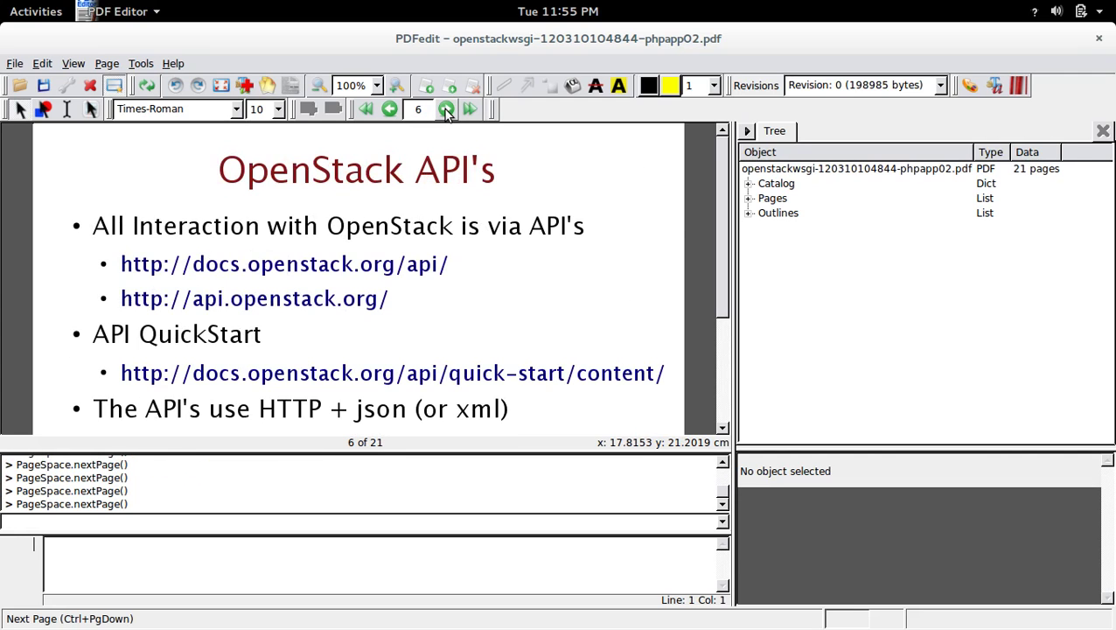
{"action": "left_click", "coordinate": [445, 109]}
{"action": "left_click", "coordinate": [446, 109]}
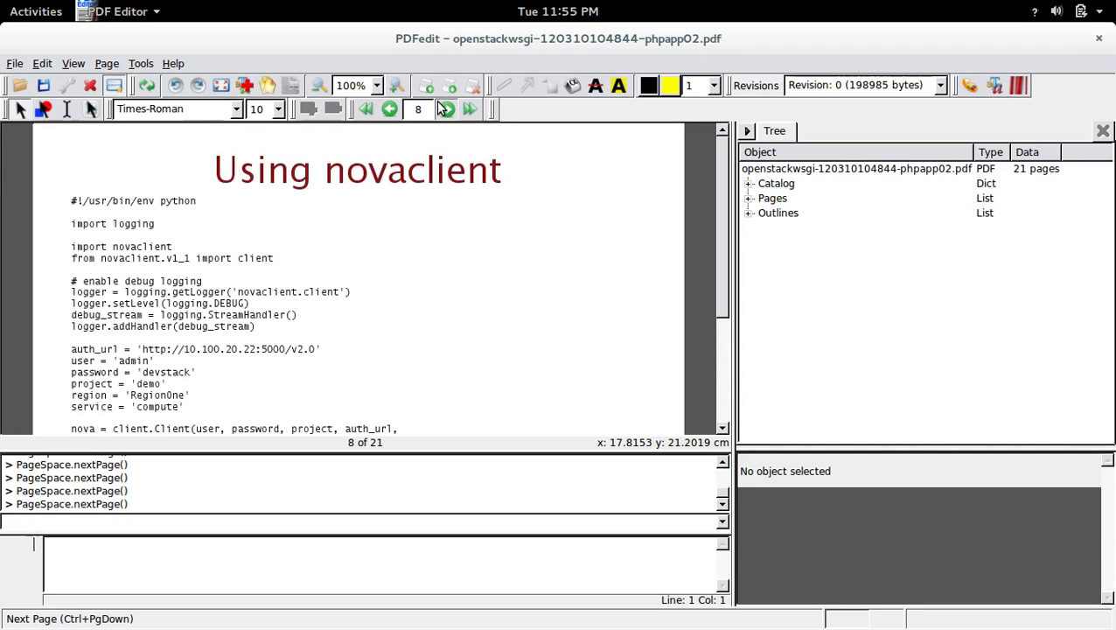
{"action": "left_click", "coordinate": [446, 109]}
{"action": "left_click", "coordinate": [390, 108]}
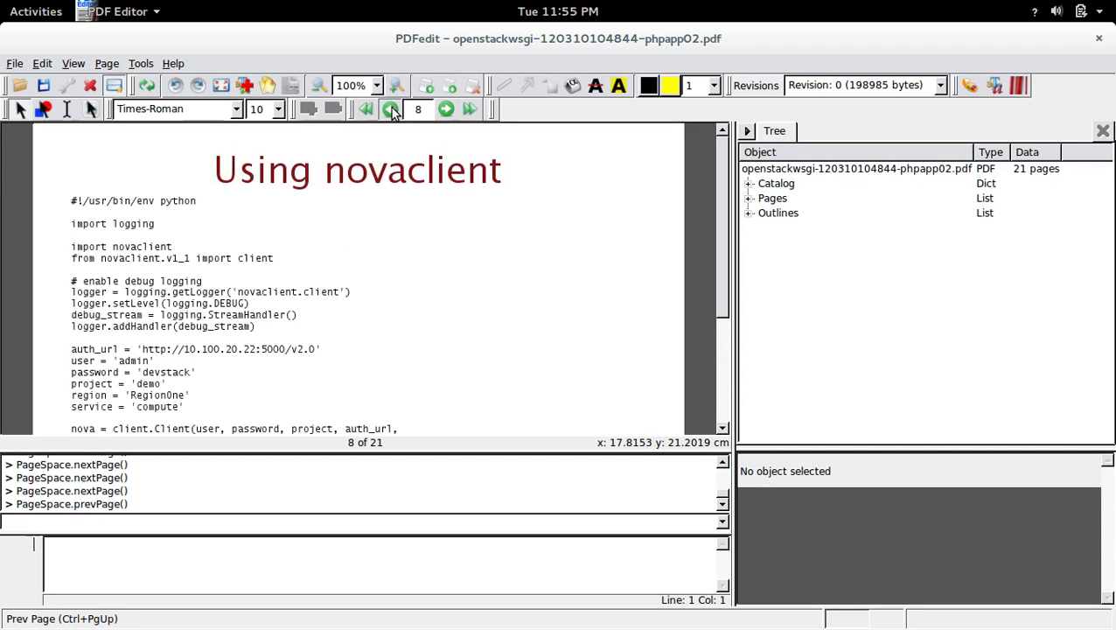
{"action": "left_click", "coordinate": [390, 109]}
{"action": "left_click", "coordinate": [390, 109]}
{"action": "left_click", "coordinate": [390, 108]}
{"action": "left_click", "coordinate": [390, 109]}
{"action": "left_click", "coordinate": [390, 108]}
{"action": "left_click", "coordinate": [390, 108]}
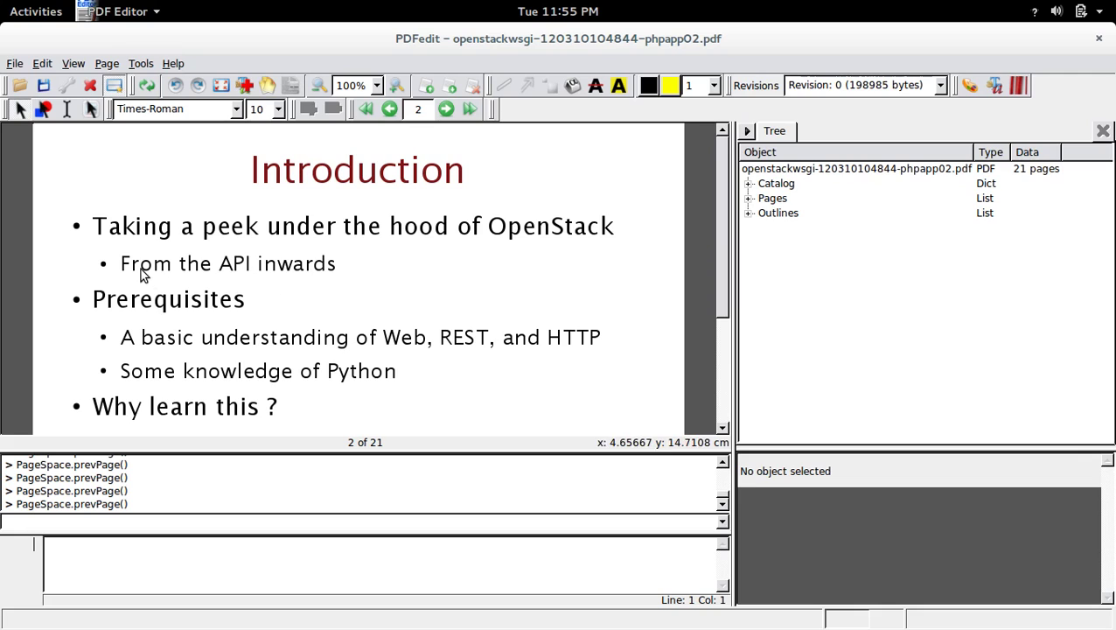
Step: Remove 'inwards' from 'From the API inwards' and 'REST, ' from the Web, REST, and HTTP bullet
{"action": "left_click", "coordinate": [235, 266]}
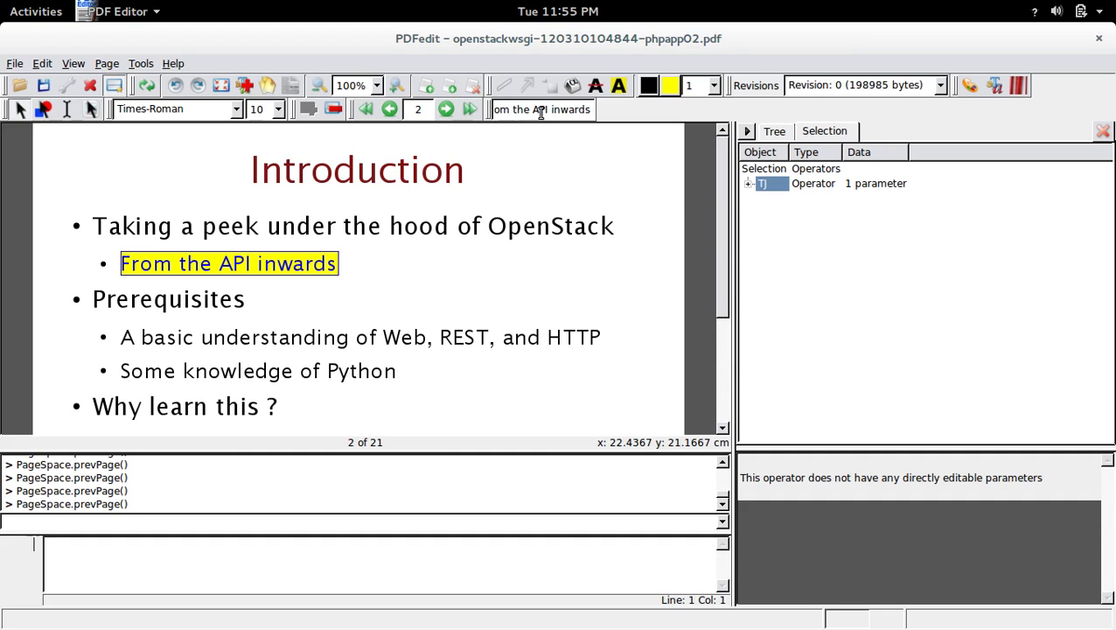
{"action": "key", "text": "BackSpace"}
{"action": "key", "text": "BackSpace"}
{"action": "key", "text": "BackSpace"}
{"action": "key", "text": "BackSpace"}
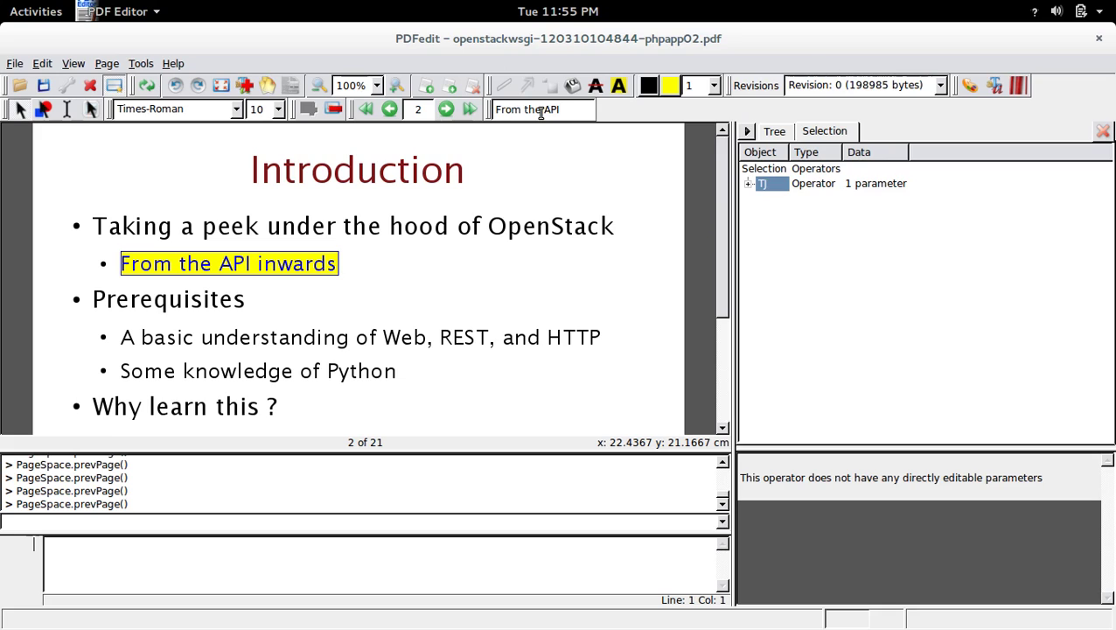
{"action": "key", "text": "Return"}
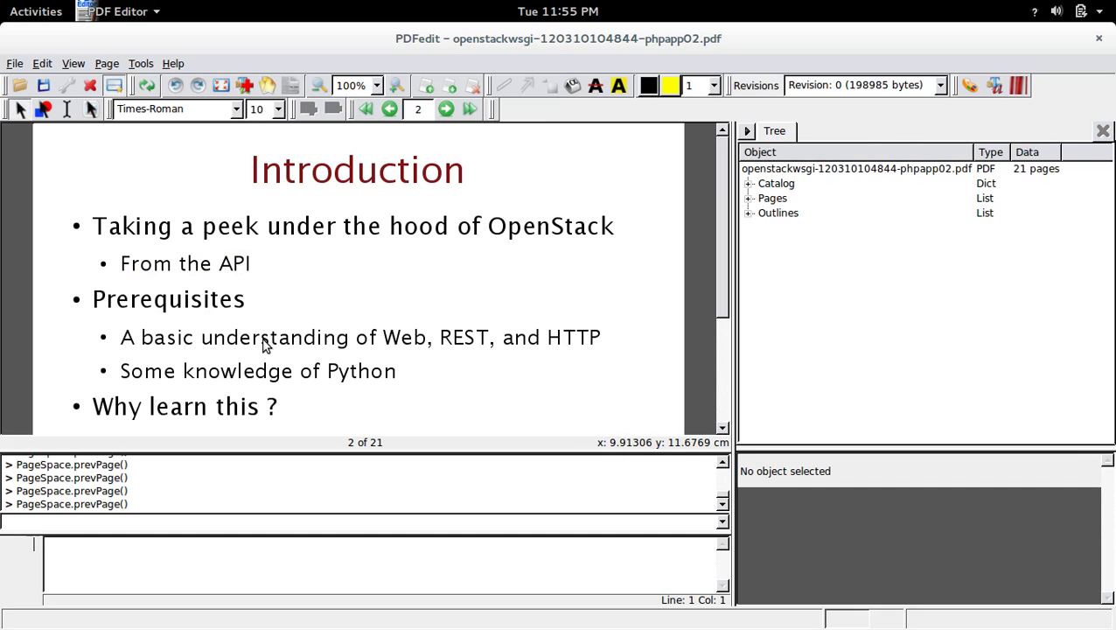
{"action": "left_click", "coordinate": [263, 343]}
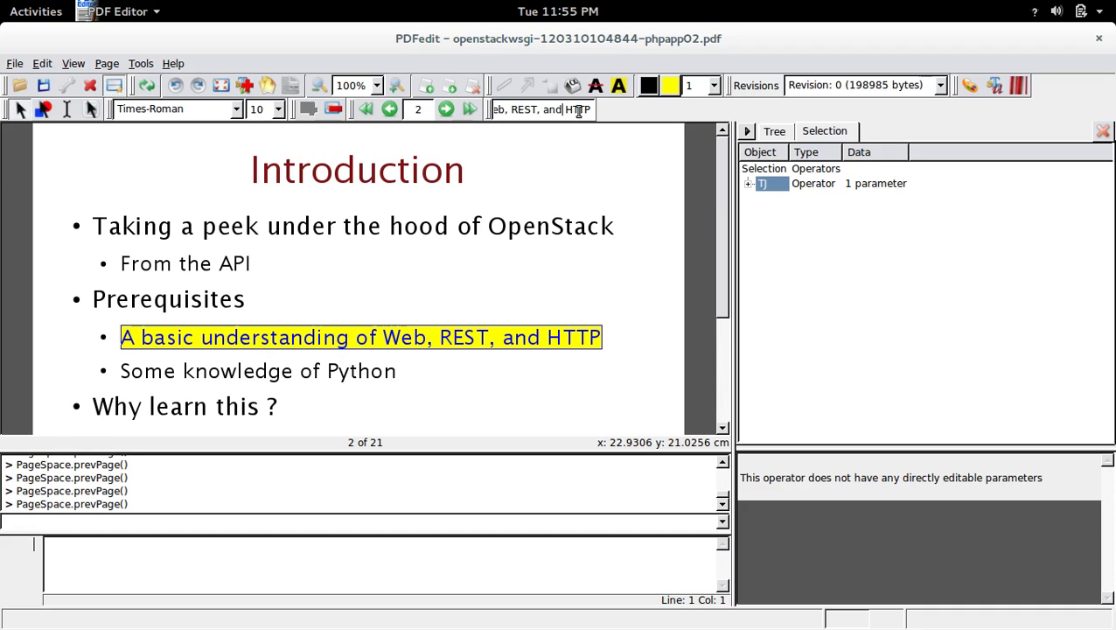
{"action": "key", "text": "BackSpace"}
{"action": "key", "text": "BackSpace"}
{"action": "key", "text": "BackSpace"}
{"action": "key", "text": "BackSpace"}
{"action": "key", "text": "BackSpace"}
{"action": "key", "text": "BackSpace"}
{"action": "key", "text": "Return"}
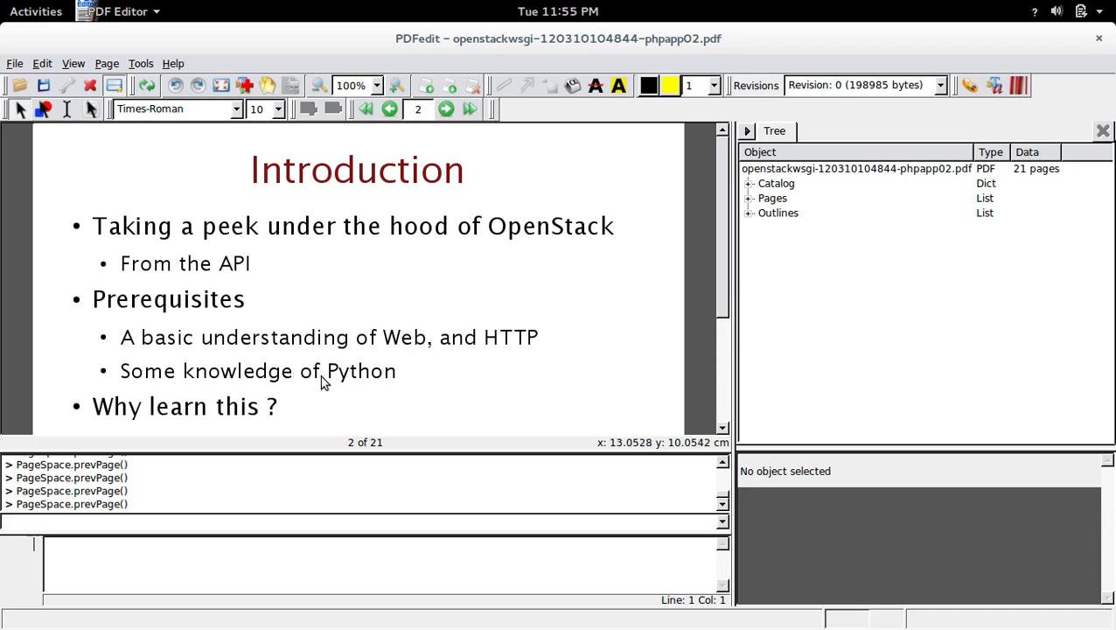
Step: Delete the 'Some knowledge of Python' line and its leftover bullet mark under Prerequisites
{"action": "left_click", "coordinate": [251, 379]}
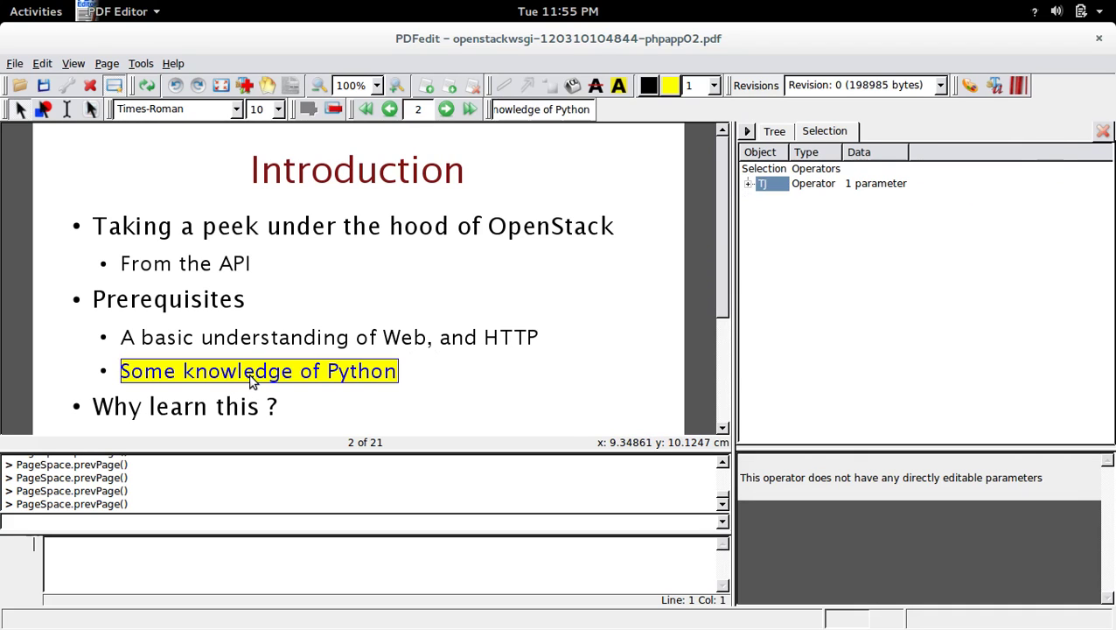
{"action": "left_click", "coordinate": [333, 109]}
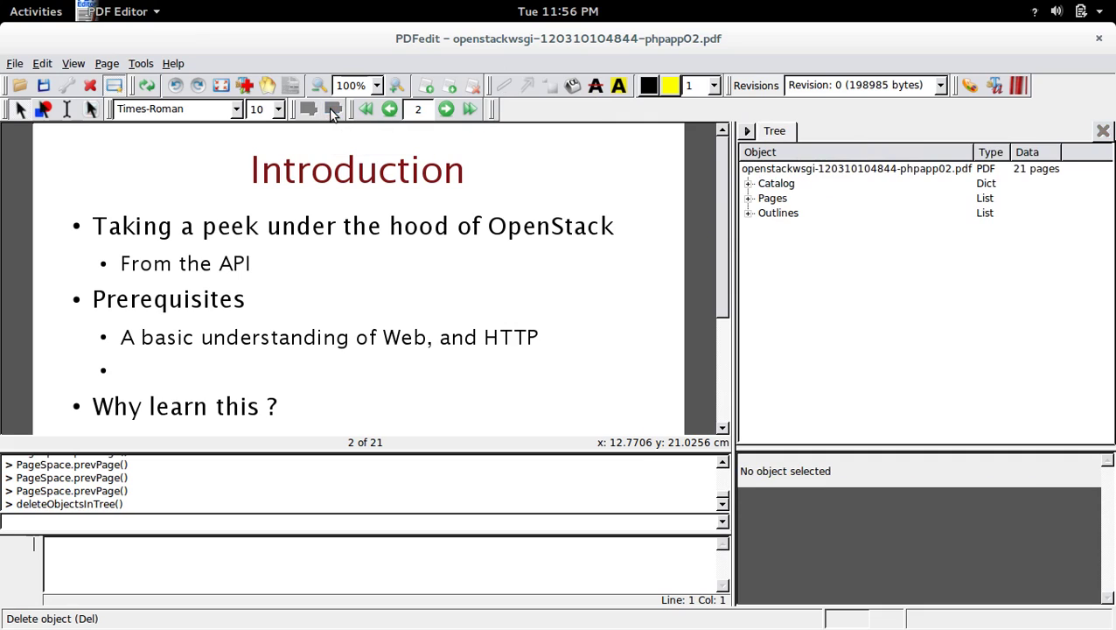
{"action": "left_click", "coordinate": [104, 372]}
{"action": "left_click", "coordinate": [104, 373]}
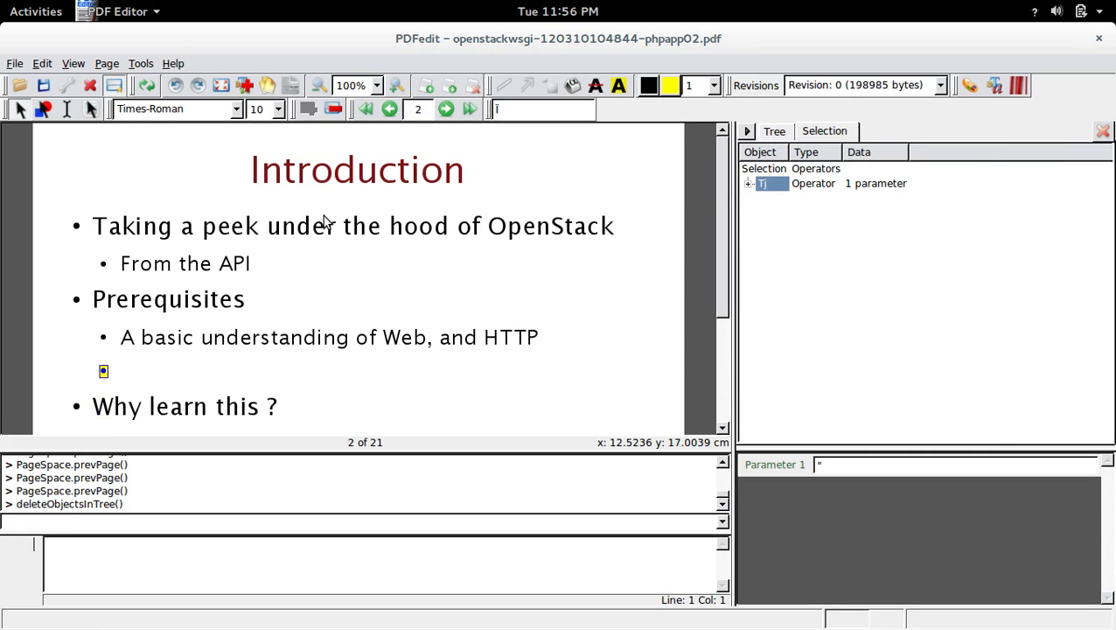
{"action": "left_click", "coordinate": [335, 109]}
{"action": "scroll", "coordinate": [560, 302], "scroll_direction": "down", "scroll_amount": 1}
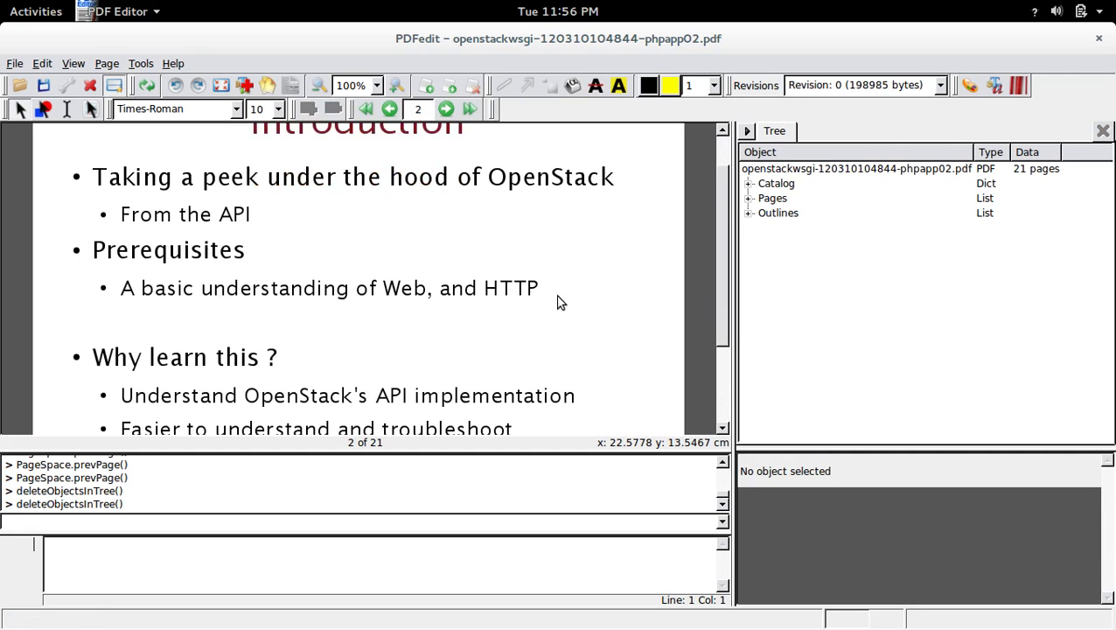
{"action": "scroll", "coordinate": [560, 302], "scroll_direction": "down", "scroll_amount": 3}
{"action": "scroll", "coordinate": [560, 302], "scroll_direction": "up", "scroll_amount": 4}
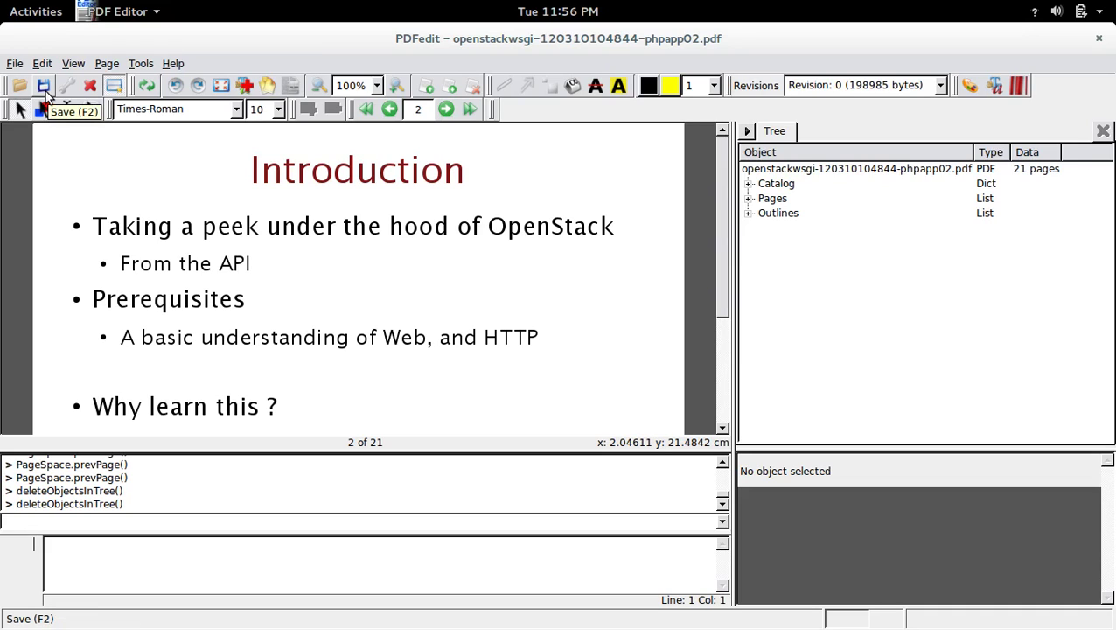
Step: After glancing at the File menu, select the BT text block holding slide 2's bullets
{"action": "left_click", "coordinate": [15, 63]}
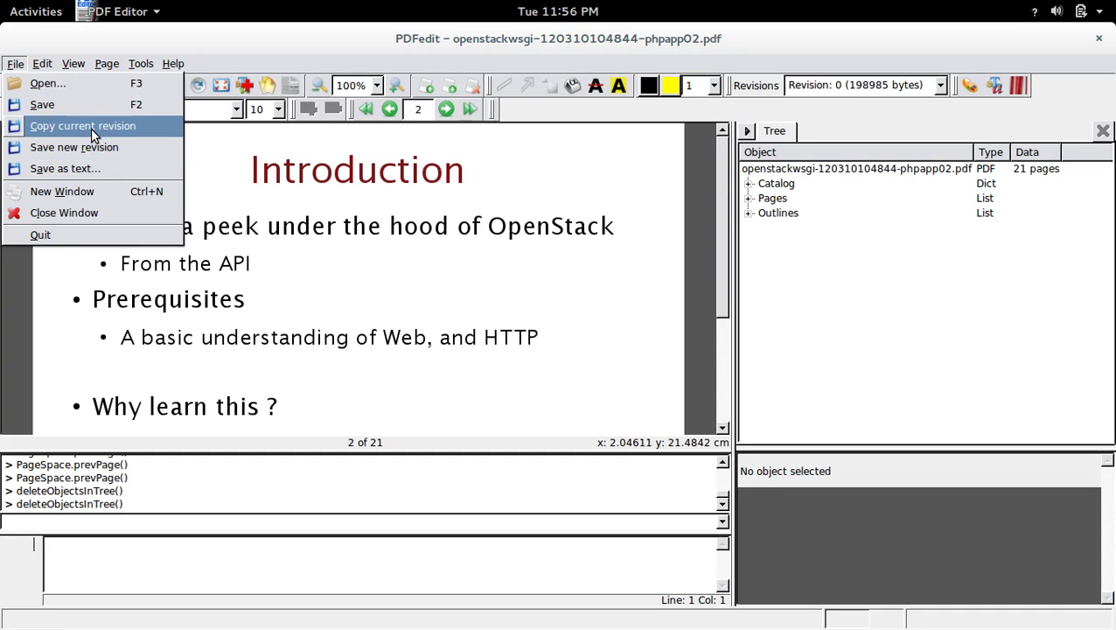
{"action": "left_click", "coordinate": [351, 252]}
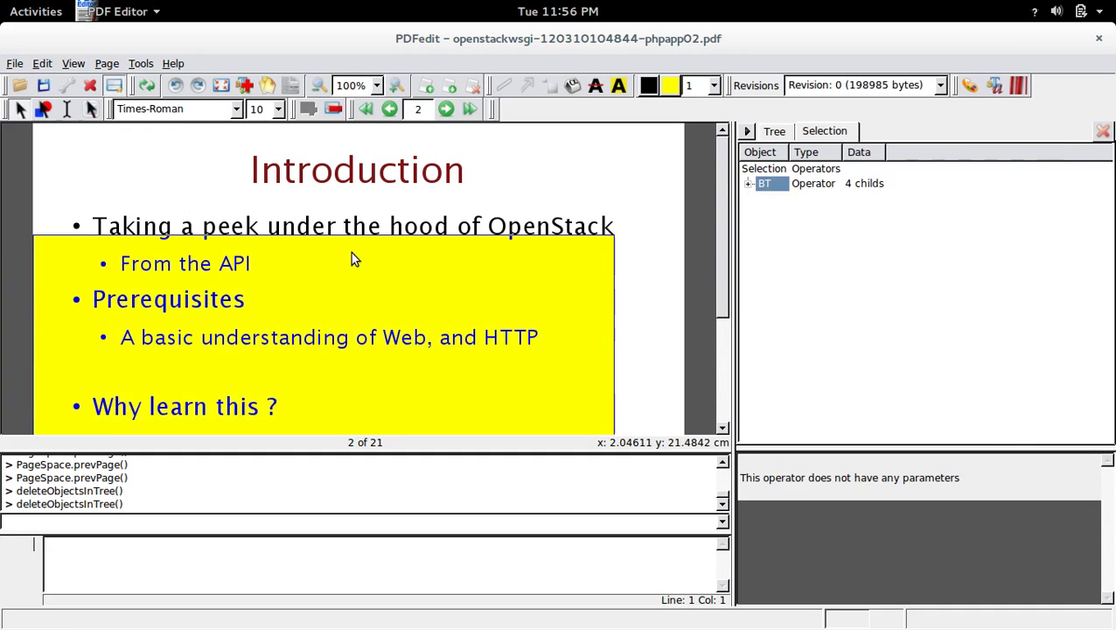
{"action": "left_click", "coordinate": [385, 225]}
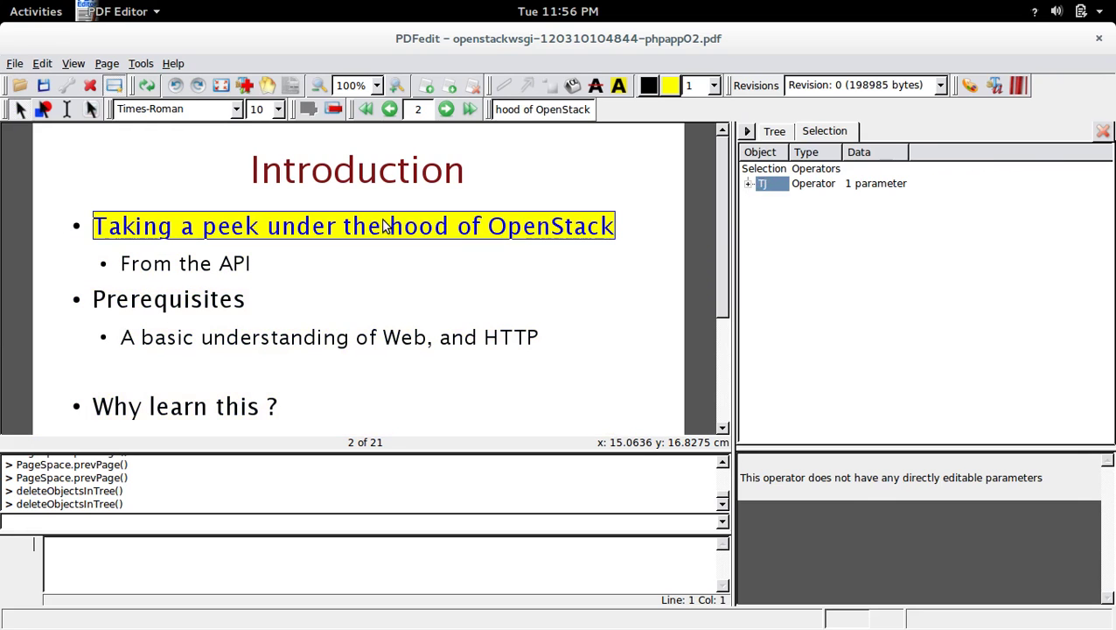
{"action": "left_click", "coordinate": [391, 273]}
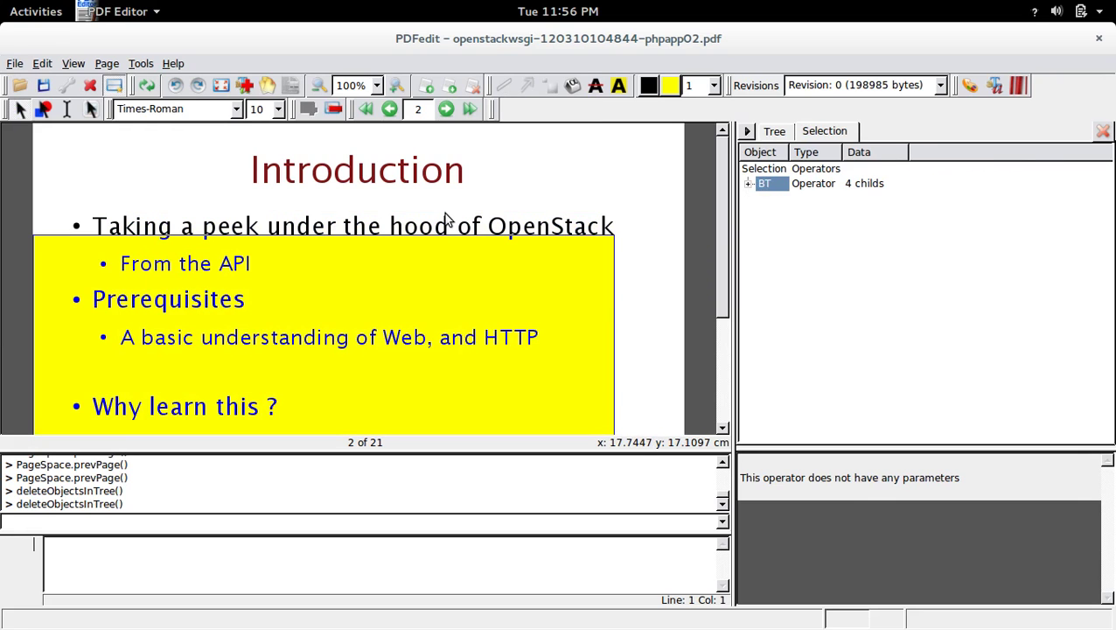
Step: Check page 2's image-save context menu, select the background, then switch to selecting text objects
{"action": "right_click", "coordinate": [232, 191]}
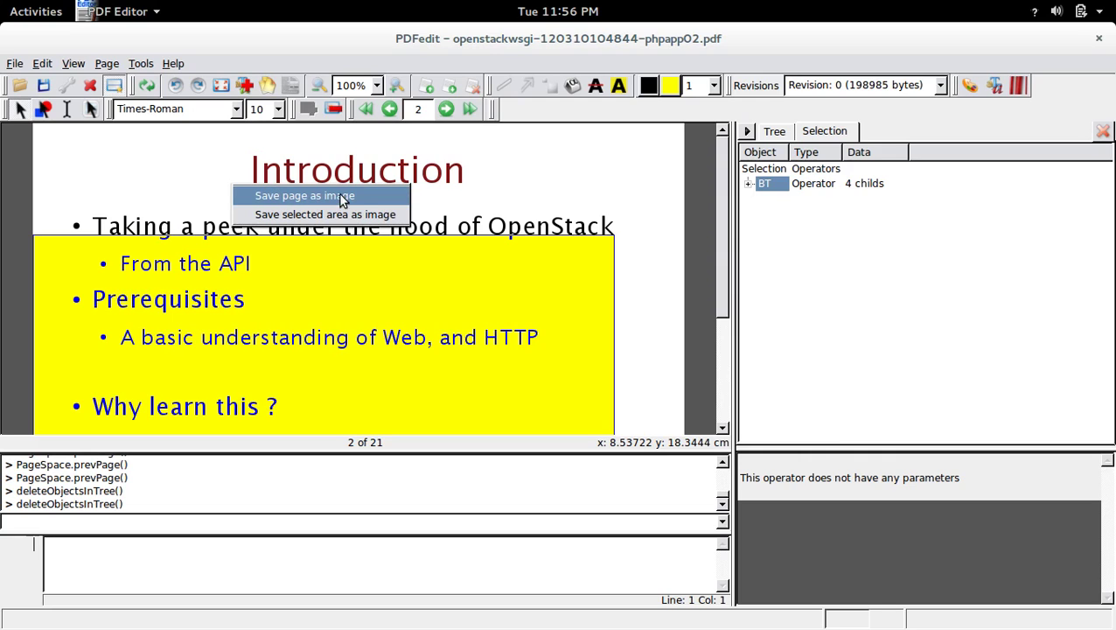
{"action": "left_click", "coordinate": [516, 207]}
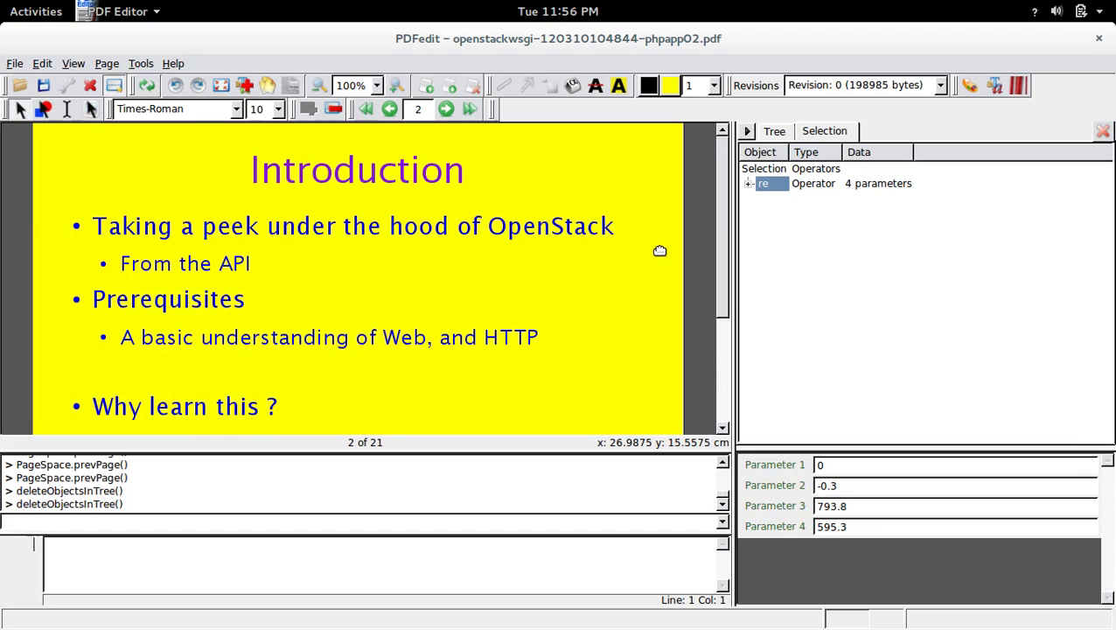
{"action": "left_click", "coordinate": [66, 108]}
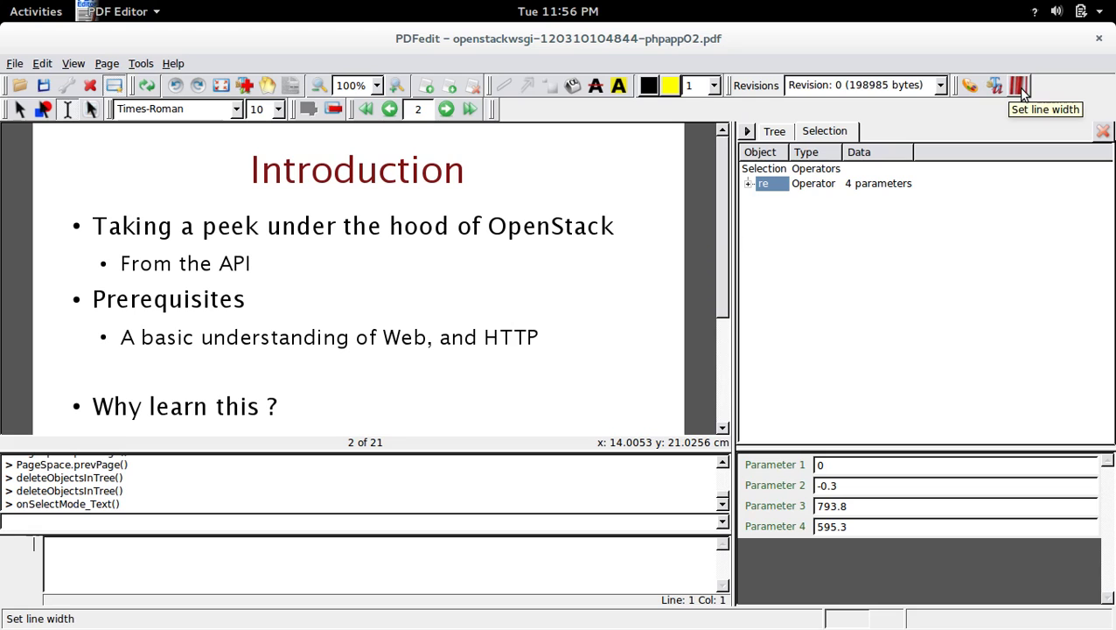
Step: Keep black as foreground and set purple as background colour on 'Taking a peek under the hood of OpenStack'
{"action": "left_click", "coordinate": [643, 90]}
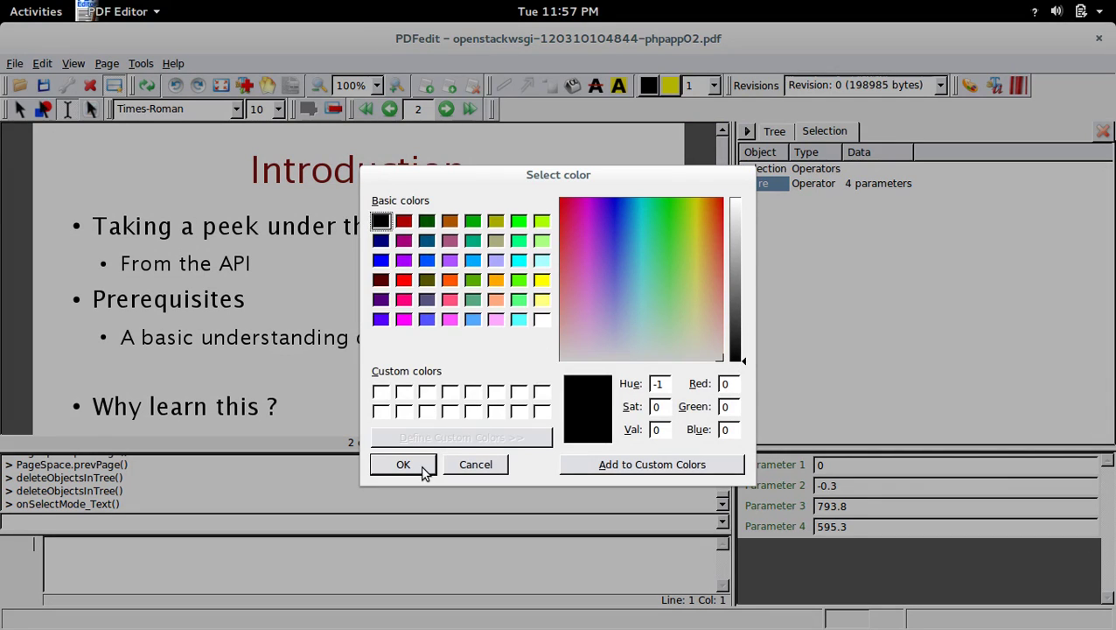
{"action": "left_click", "coordinate": [423, 469]}
{"action": "left_click", "coordinate": [524, 221]}
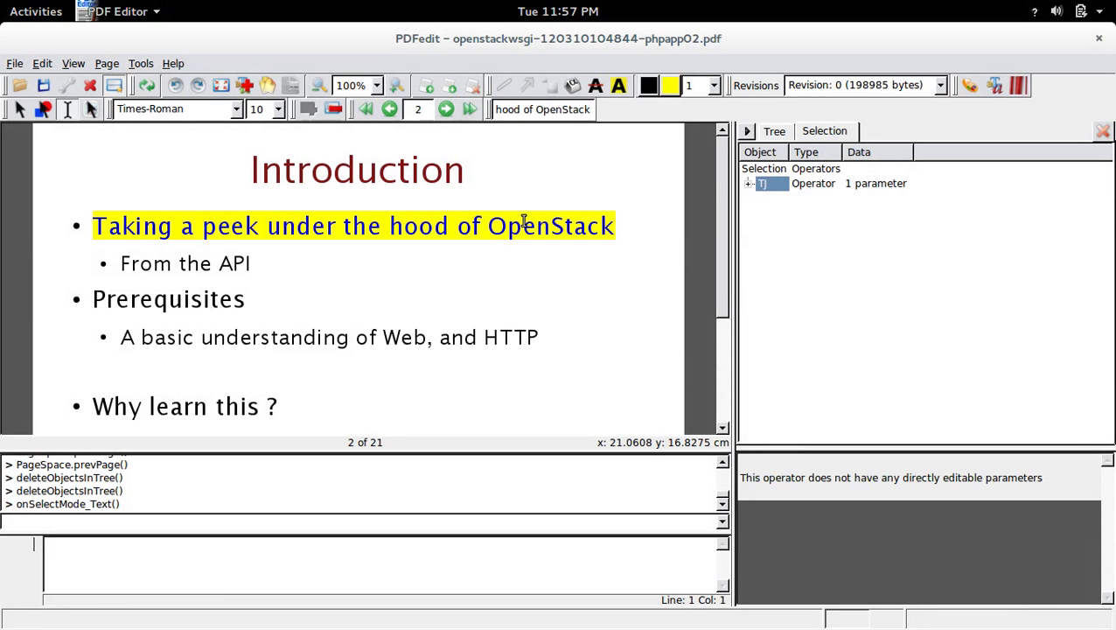
{"action": "left_click", "coordinate": [669, 87]}
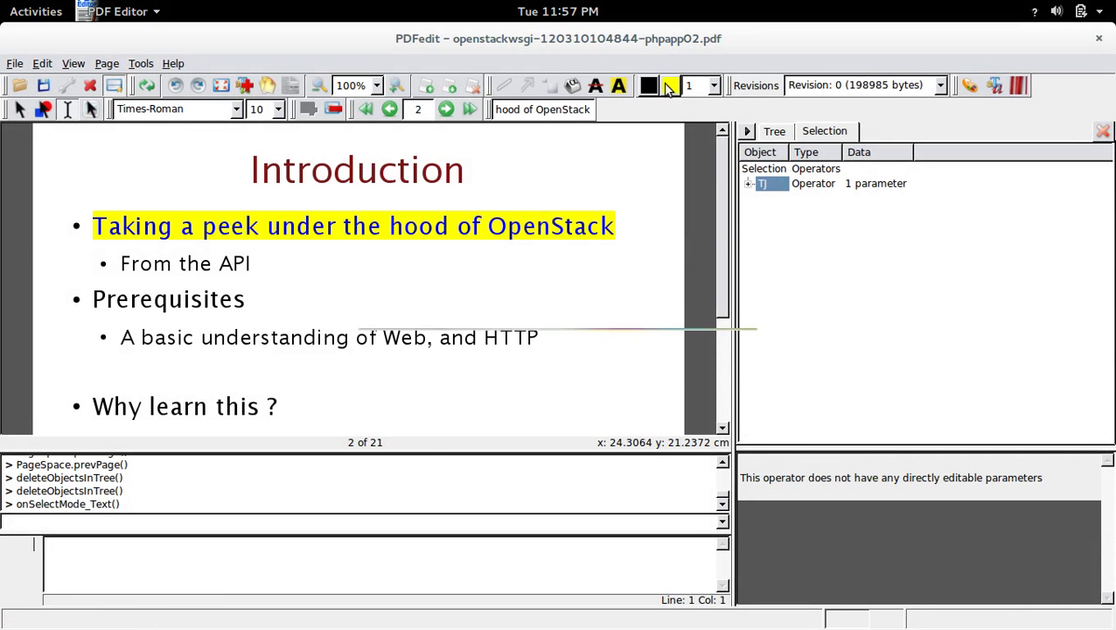
{"action": "left_click", "coordinate": [591, 232]}
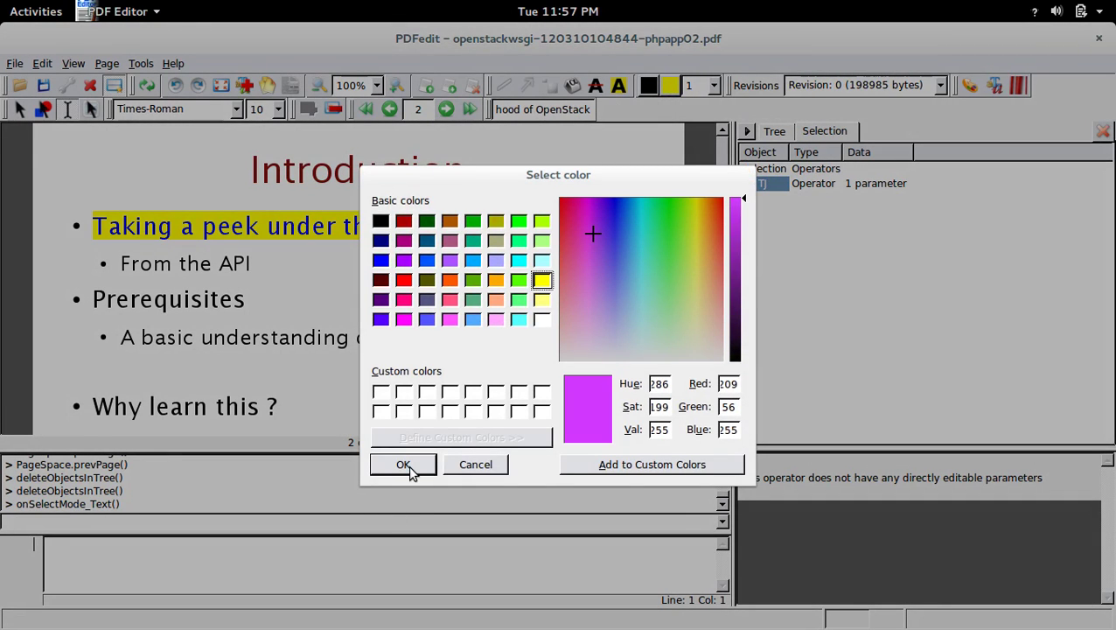
{"action": "left_click", "coordinate": [403, 464]}
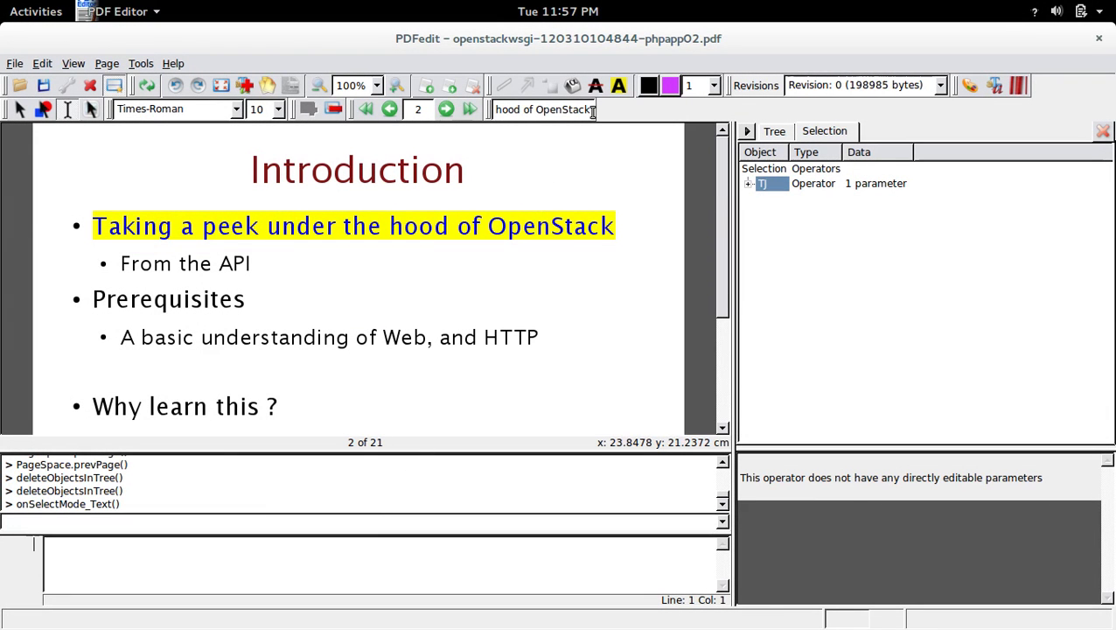
Step: Select 'A basic understanding of Web, and HTTP' and switch to Strike through mode
{"action": "left_click", "coordinate": [496, 339]}
{"action": "left_click", "coordinate": [620, 90]}
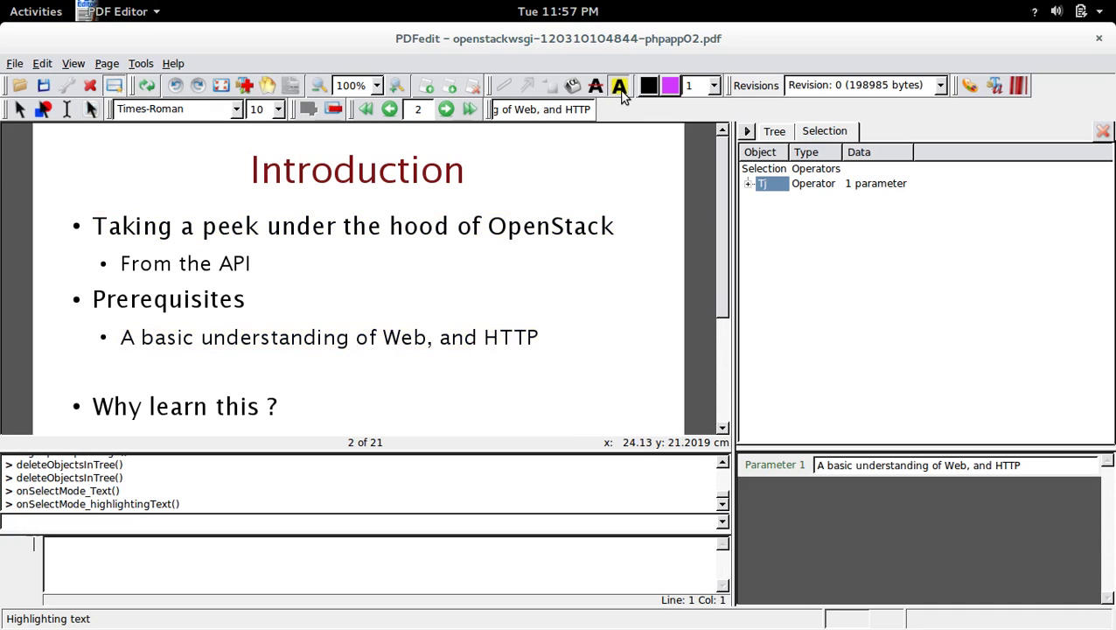
{"action": "left_click", "coordinate": [595, 88]}
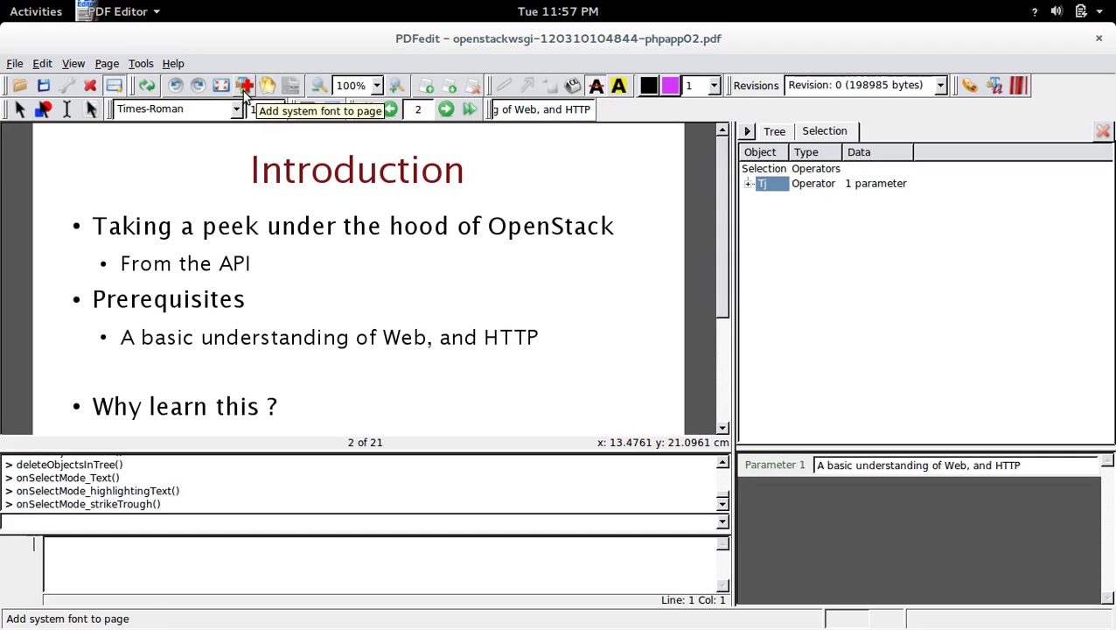
{"action": "left_click", "coordinate": [199, 87]}
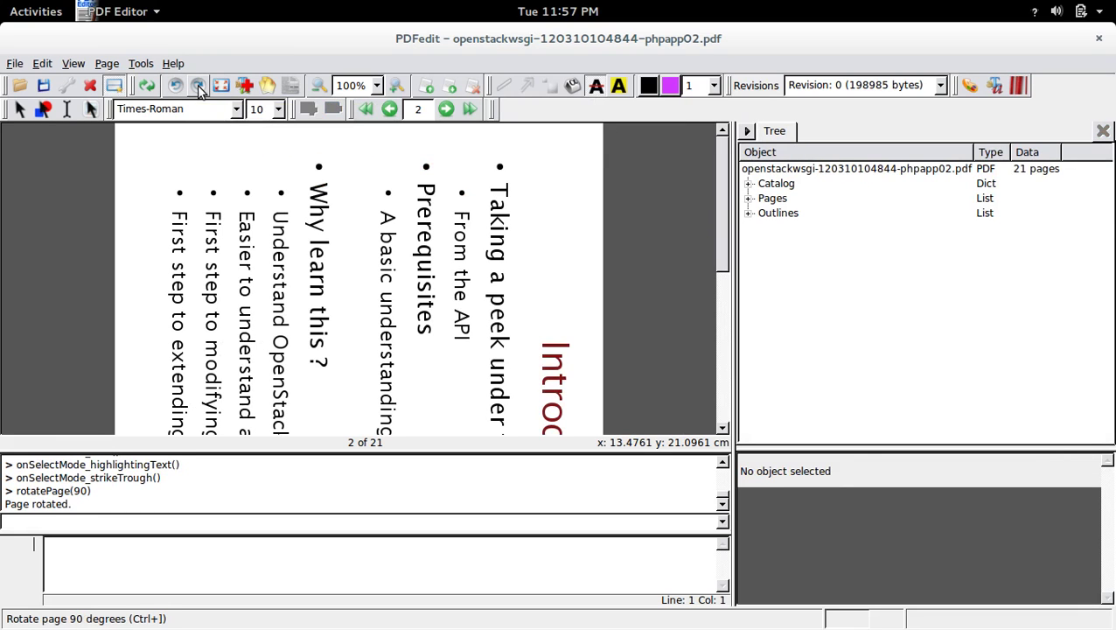
{"action": "left_click", "coordinate": [199, 87]}
{"action": "left_click", "coordinate": [199, 88]}
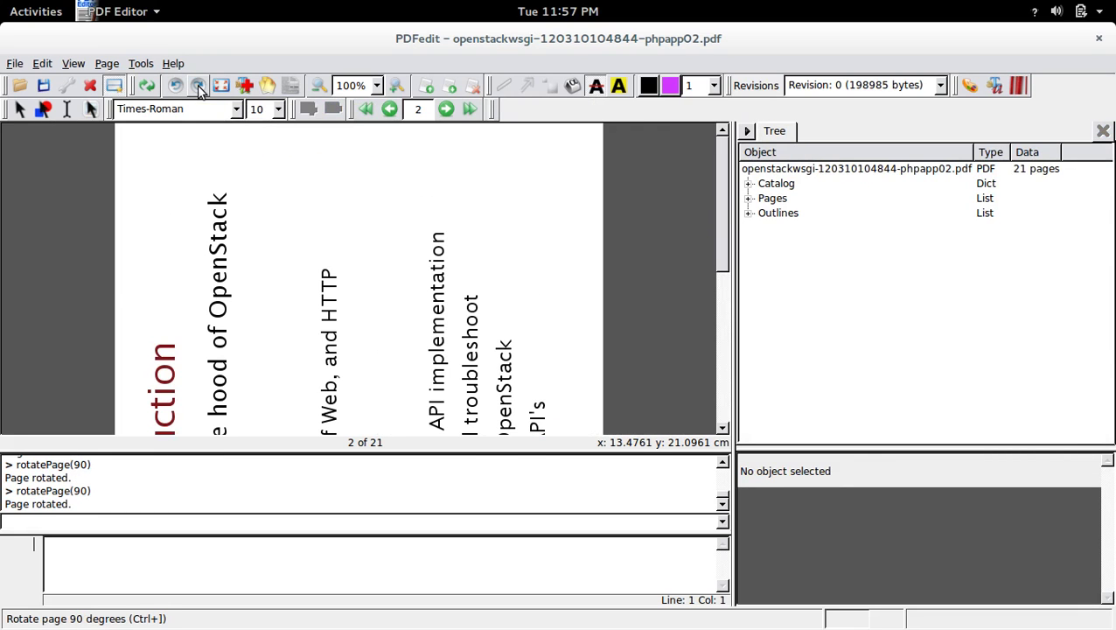
{"action": "left_click", "coordinate": [199, 88]}
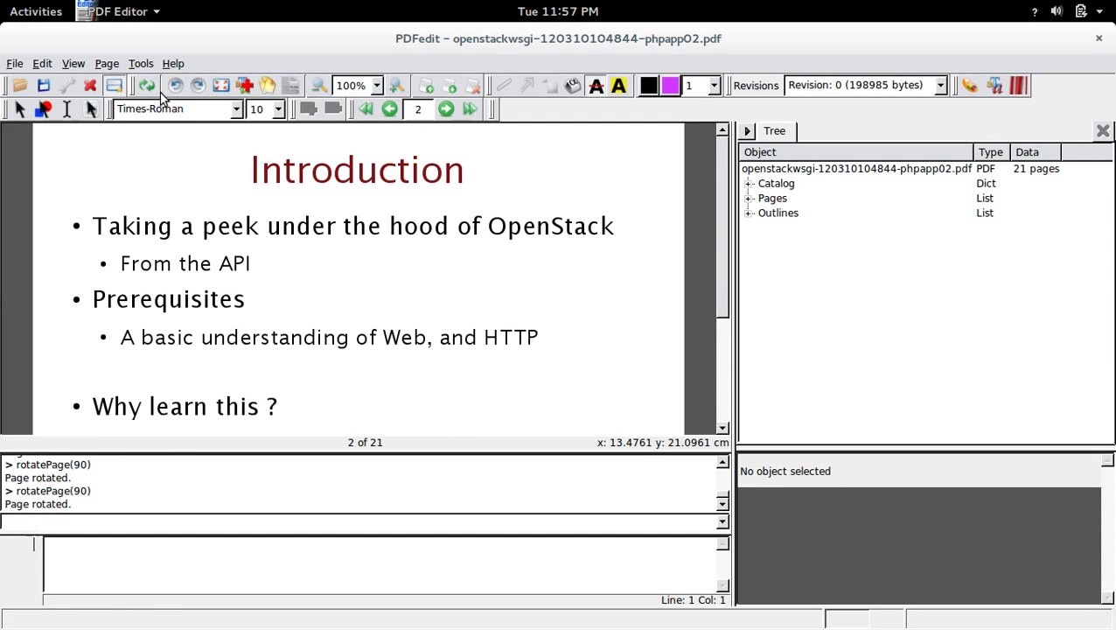
Step: Reload page 2 with Page > Reload Page (F5) to display the pending changes
{"action": "left_click", "coordinate": [15, 63]}
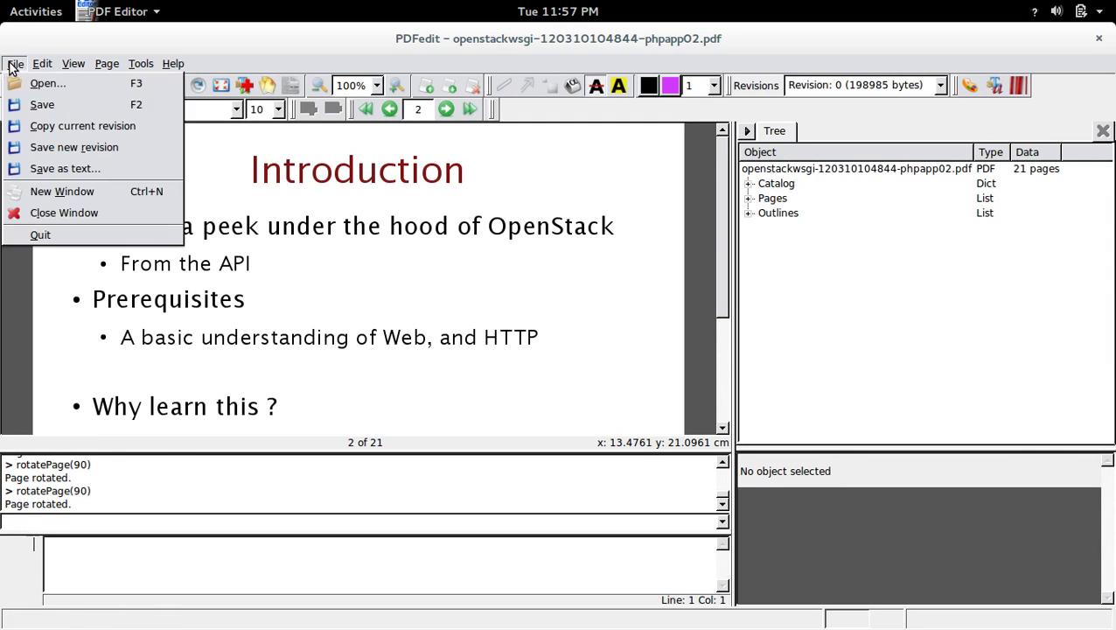
{"action": "mouse_move", "coordinate": [41, 65]}
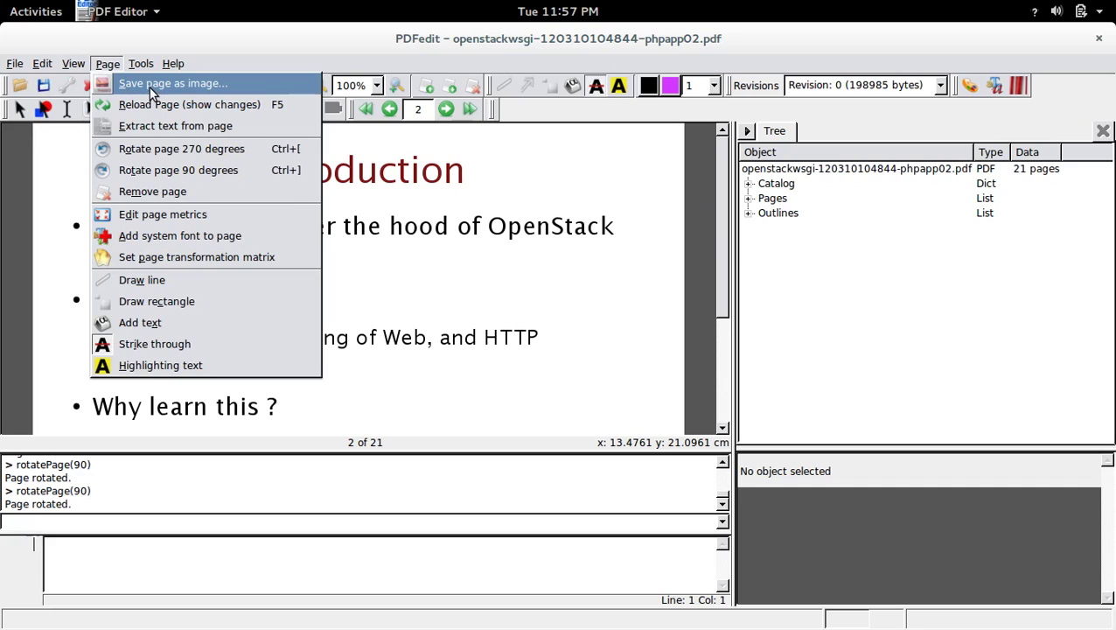
{"action": "left_click", "coordinate": [230, 108]}
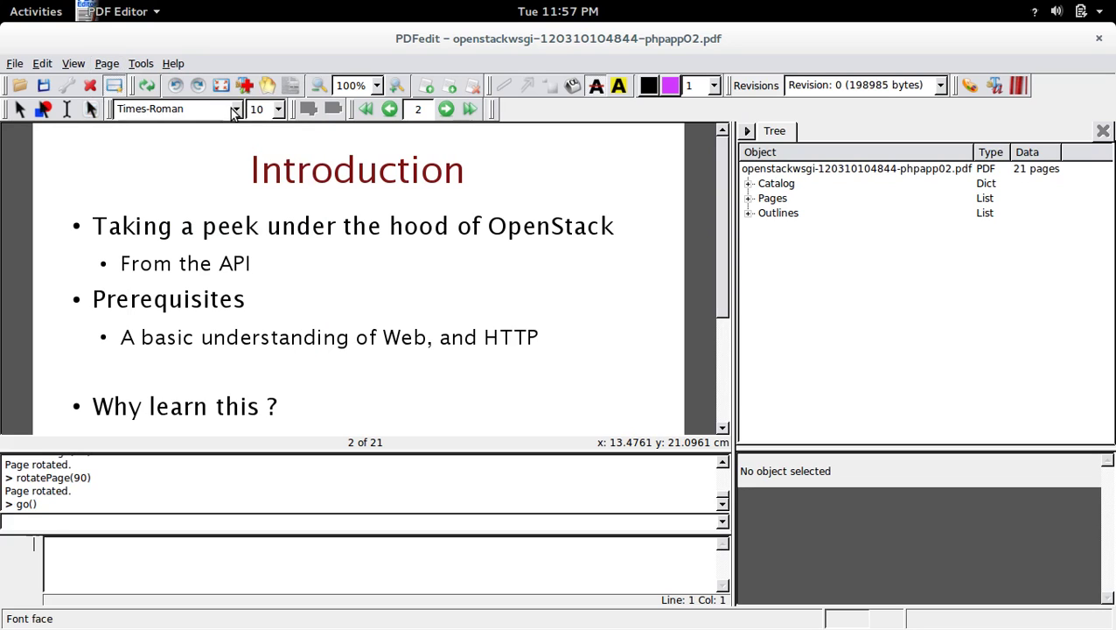
{"action": "left_click", "coordinate": [108, 67]}
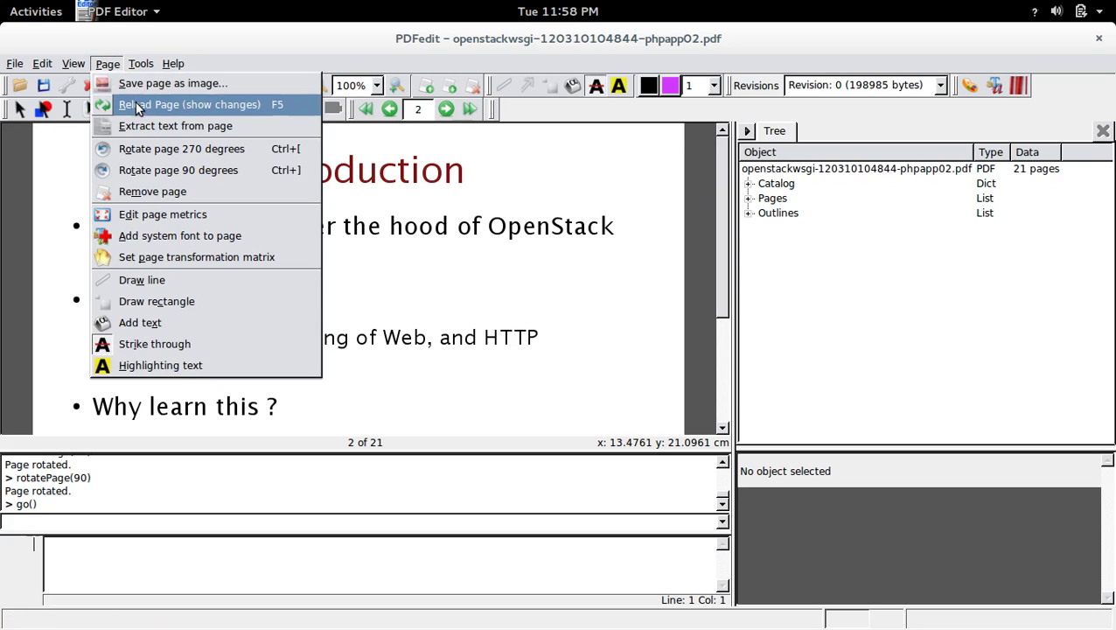
Step: View page 2's extracted text with Page > Extract text from page, then cancel it
{"action": "left_click", "coordinate": [224, 129]}
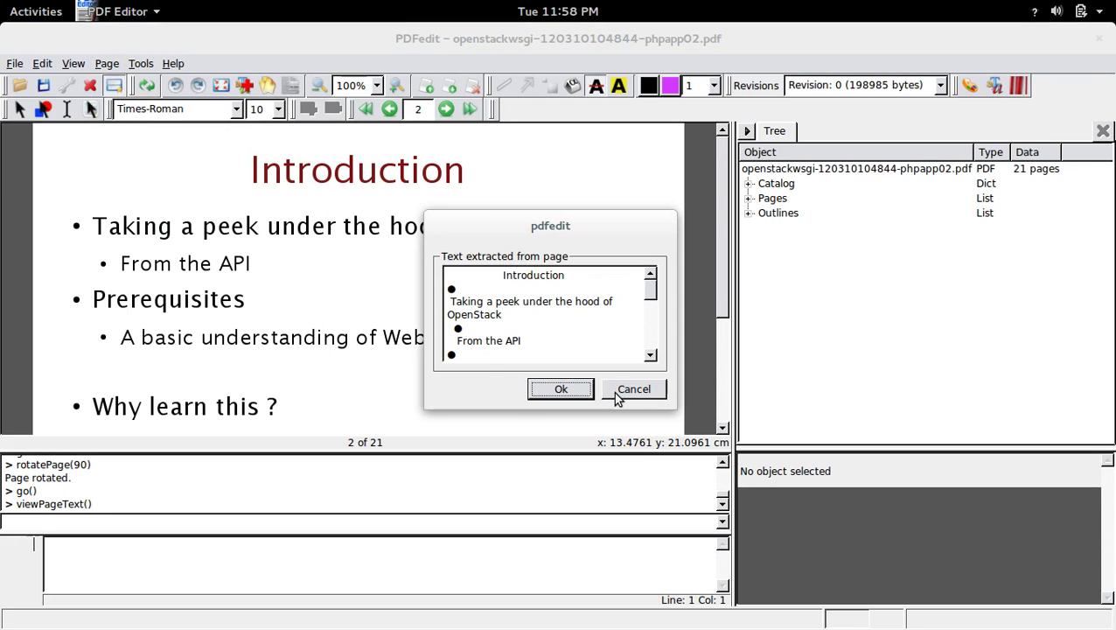
{"action": "left_click", "coordinate": [617, 395]}
{"action": "left_click", "coordinate": [107, 63]}
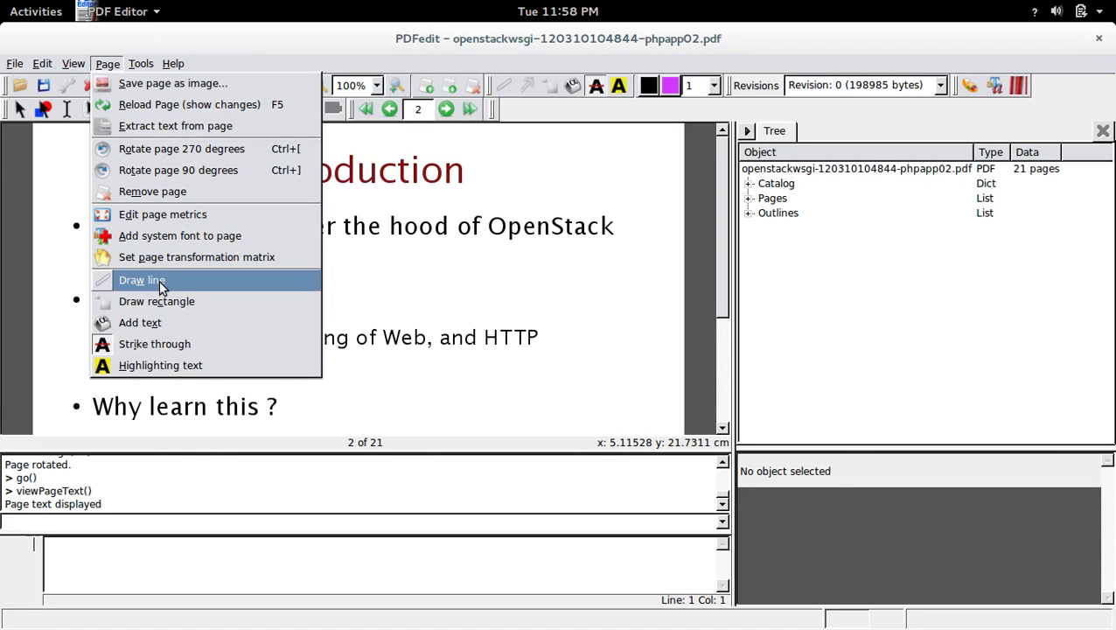
{"action": "mouse_move", "coordinate": [142, 56]}
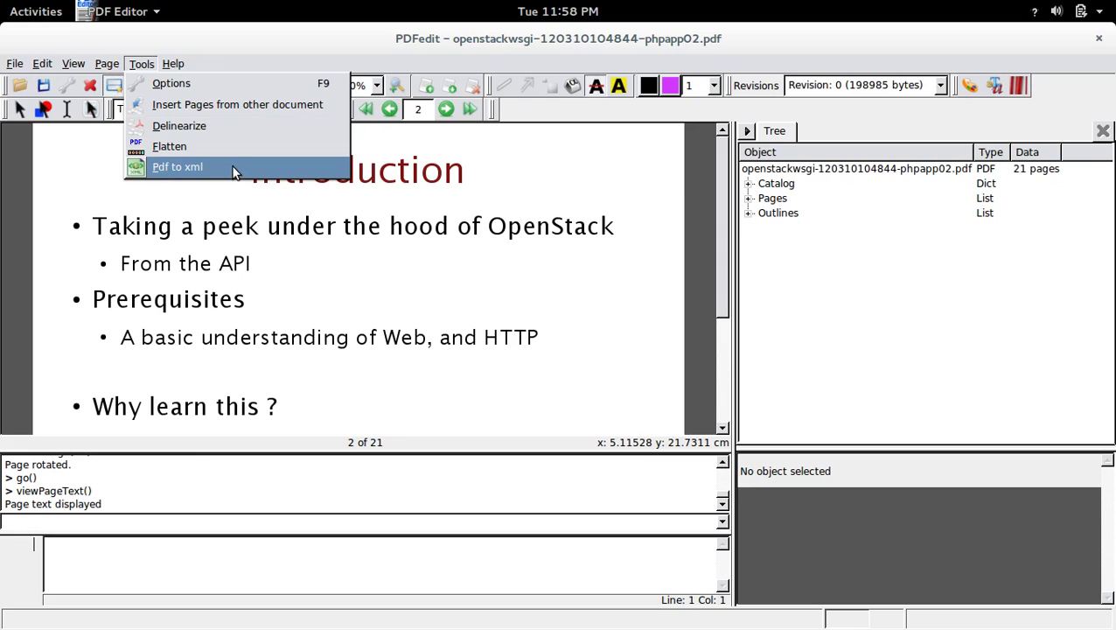
Step: Review the Paths, Object tree, Commandline, Toolbars and Look and Feel tabs in Tools > Options, then cancel
{"action": "mouse_move", "coordinate": [179, 70]}
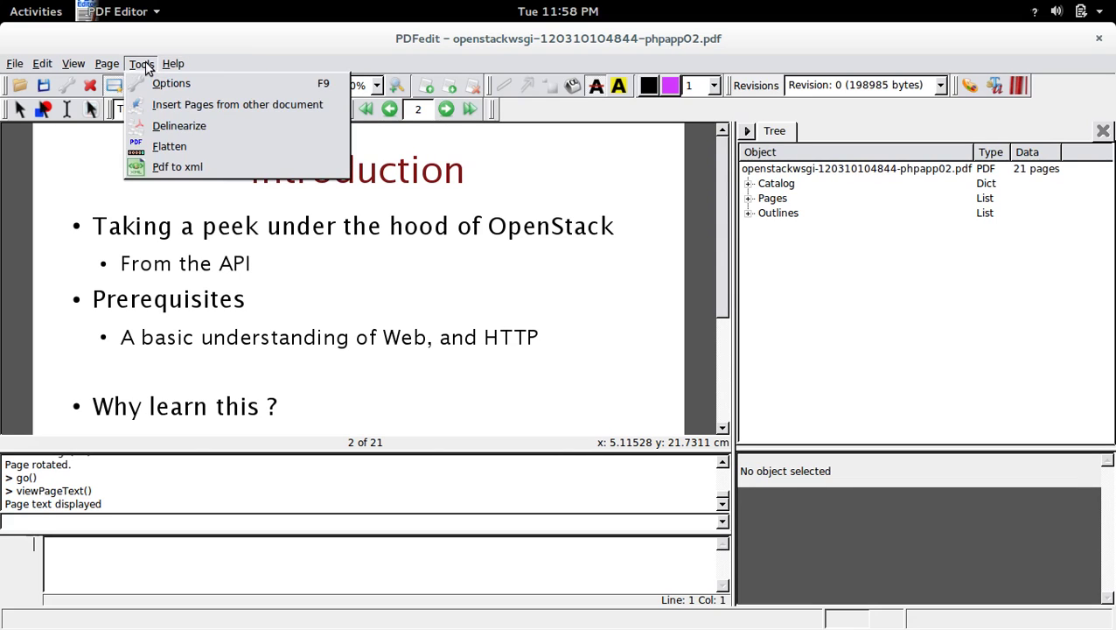
{"action": "left_click", "coordinate": [158, 84]}
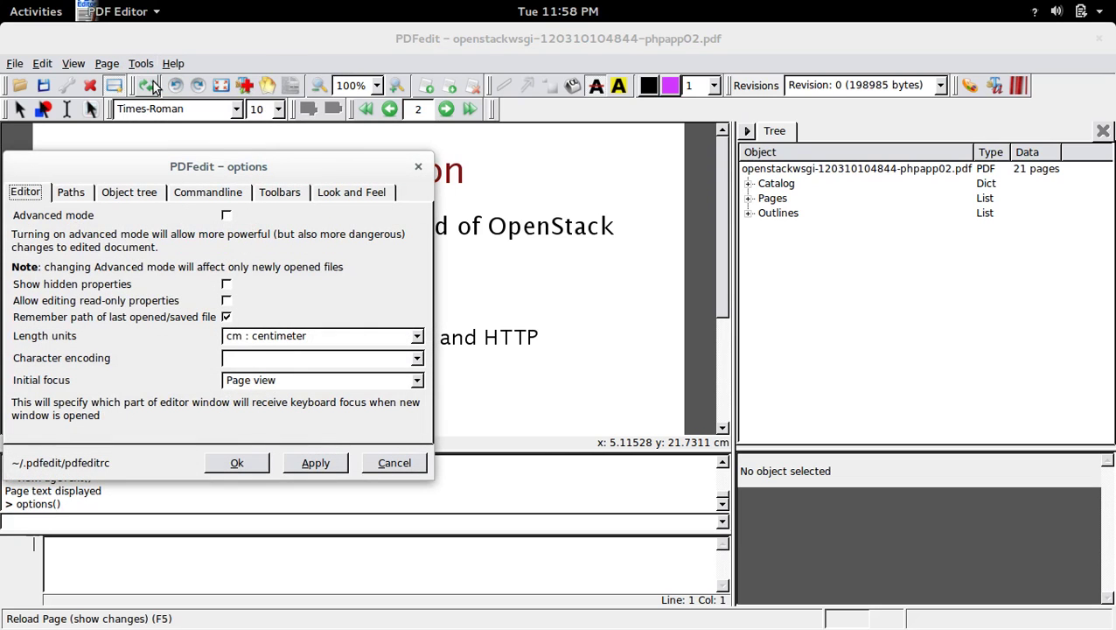
{"action": "left_click", "coordinate": [74, 192]}
{"action": "left_click", "coordinate": [140, 195]}
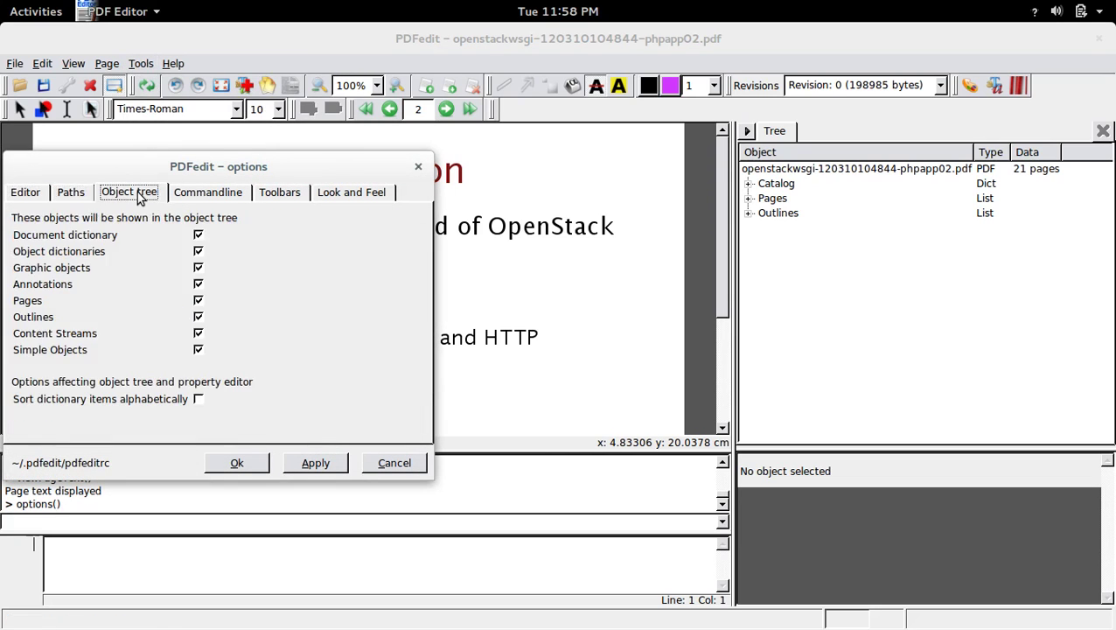
{"action": "left_click", "coordinate": [202, 194]}
{"action": "left_click", "coordinate": [263, 196]}
{"action": "left_click", "coordinate": [346, 197]}
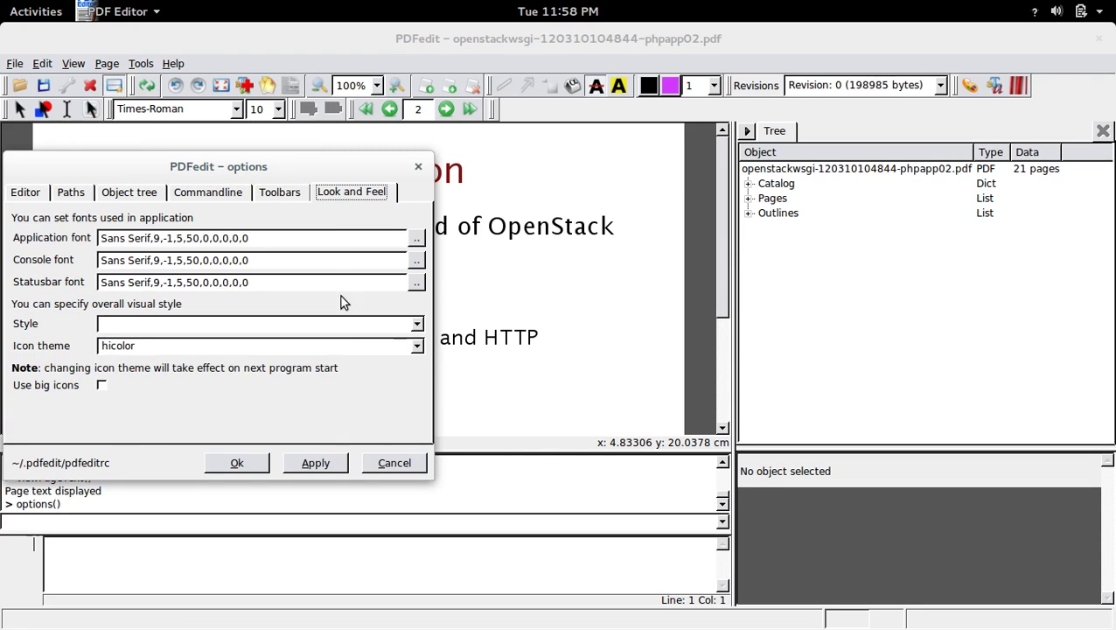
{"action": "left_click", "coordinate": [385, 462]}
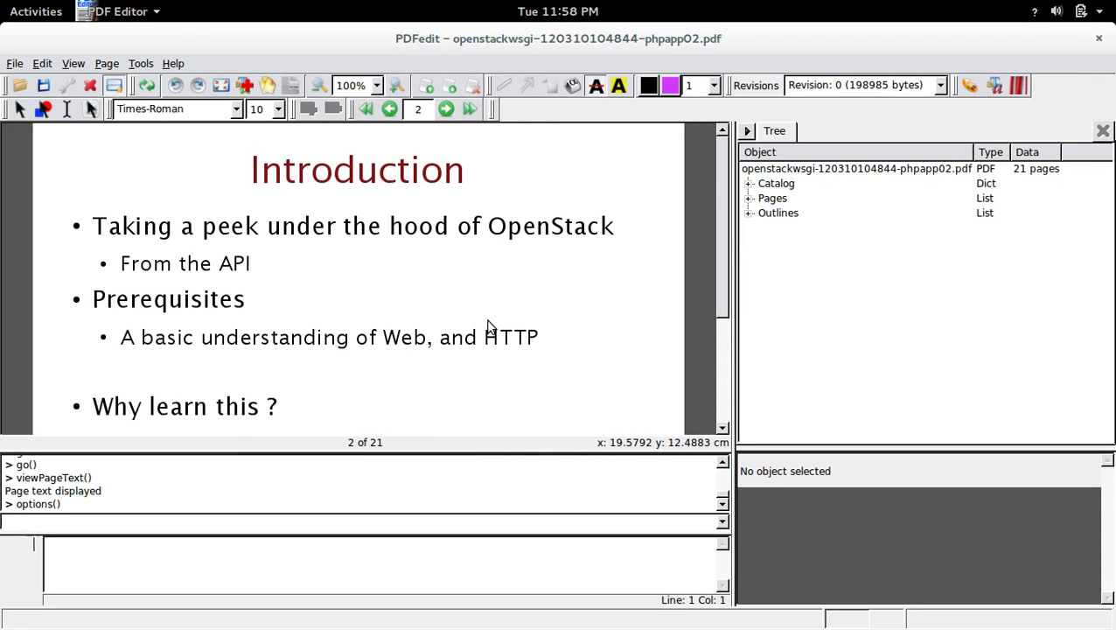
{"action": "scroll", "coordinate": [490, 332], "scroll_direction": "down", "scroll_amount": 4}
{"action": "scroll", "coordinate": [491, 326], "scroll_direction": "up", "scroll_amount": 1}
{"action": "scroll", "coordinate": [491, 327], "scroll_direction": "up", "scroll_amount": 2}
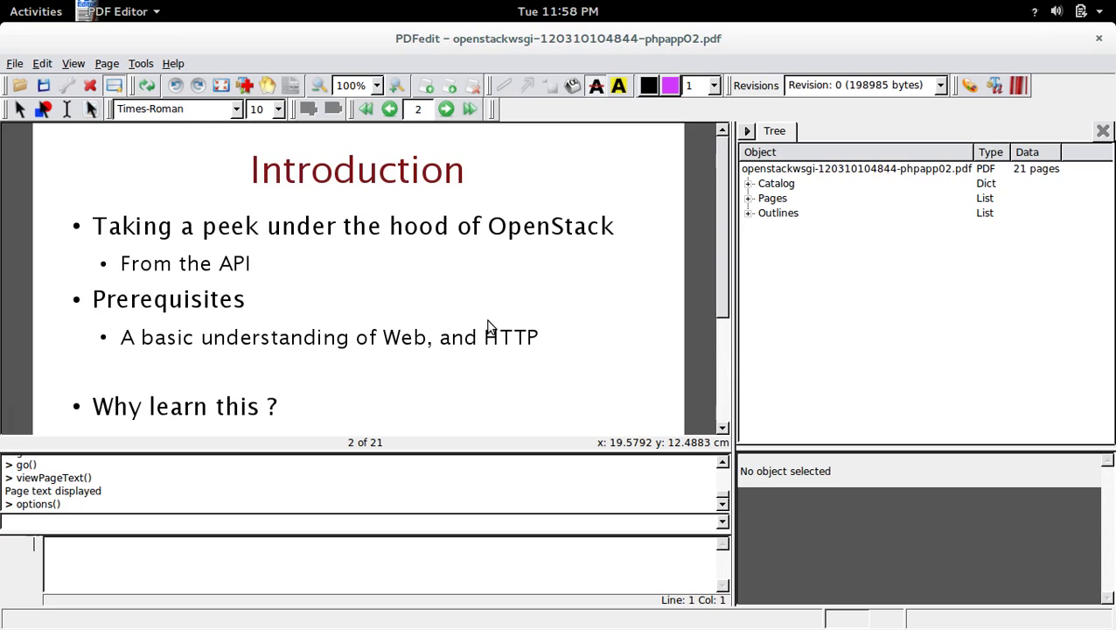